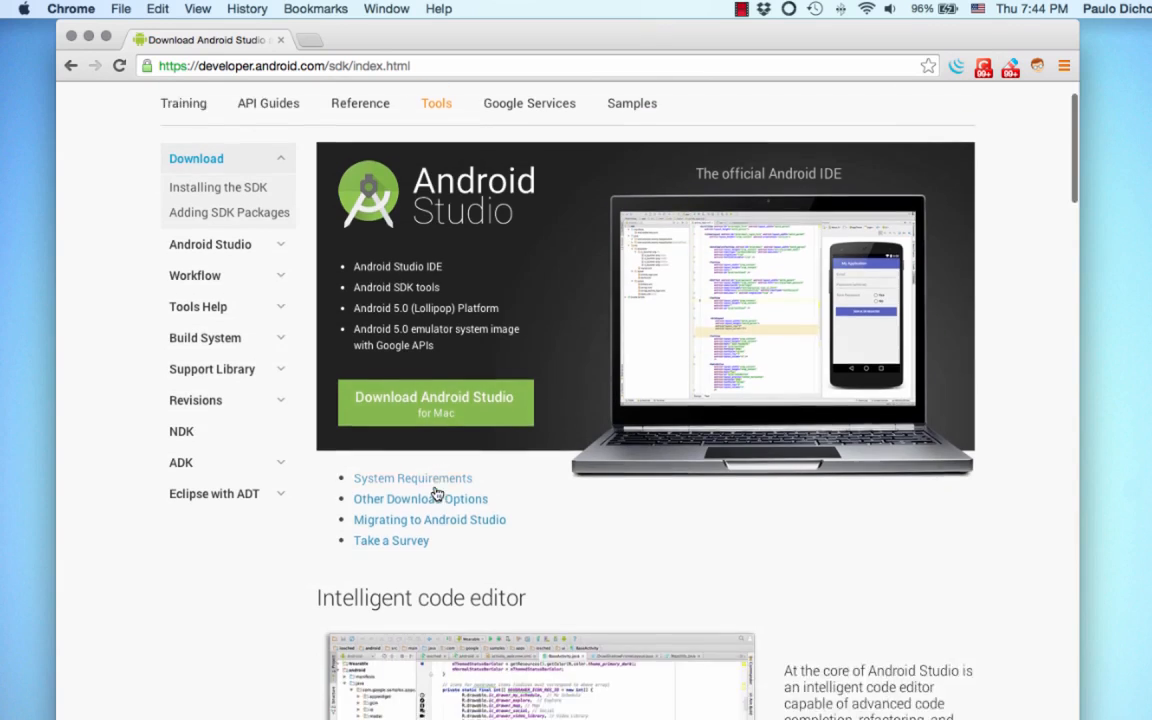
- Accept the terms and conditions on the Android Studio page and download Android Studio for Mac
scroll(435, 489, up, 3)
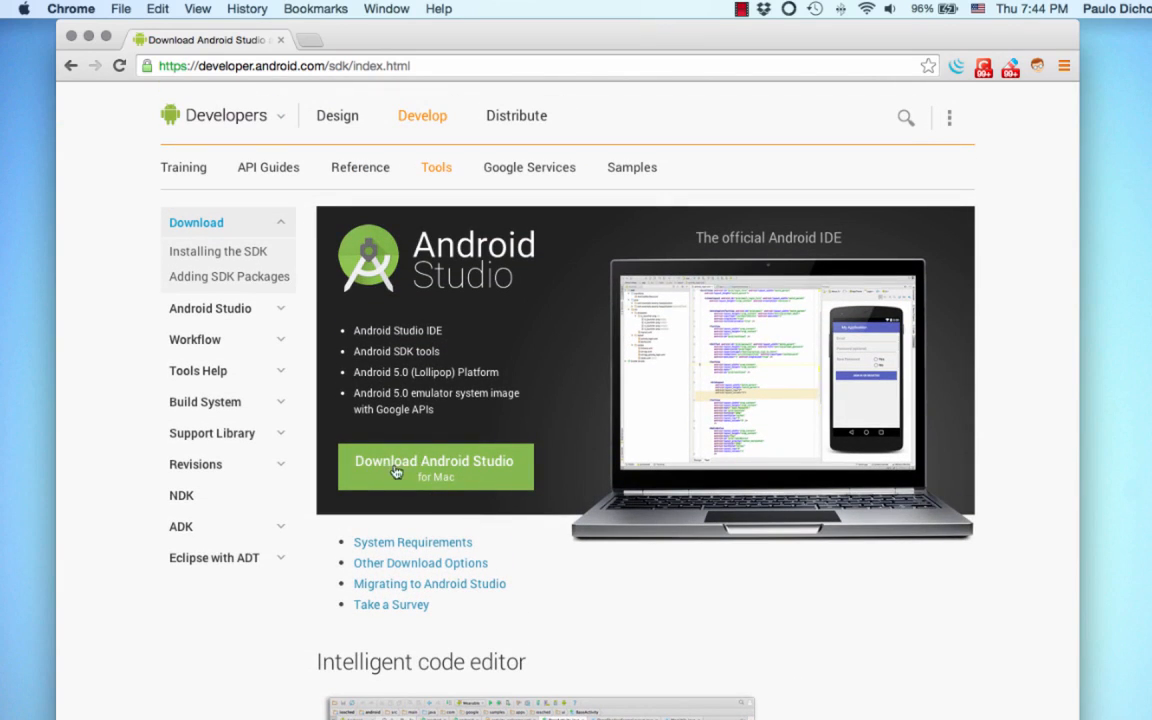
click(449, 476)
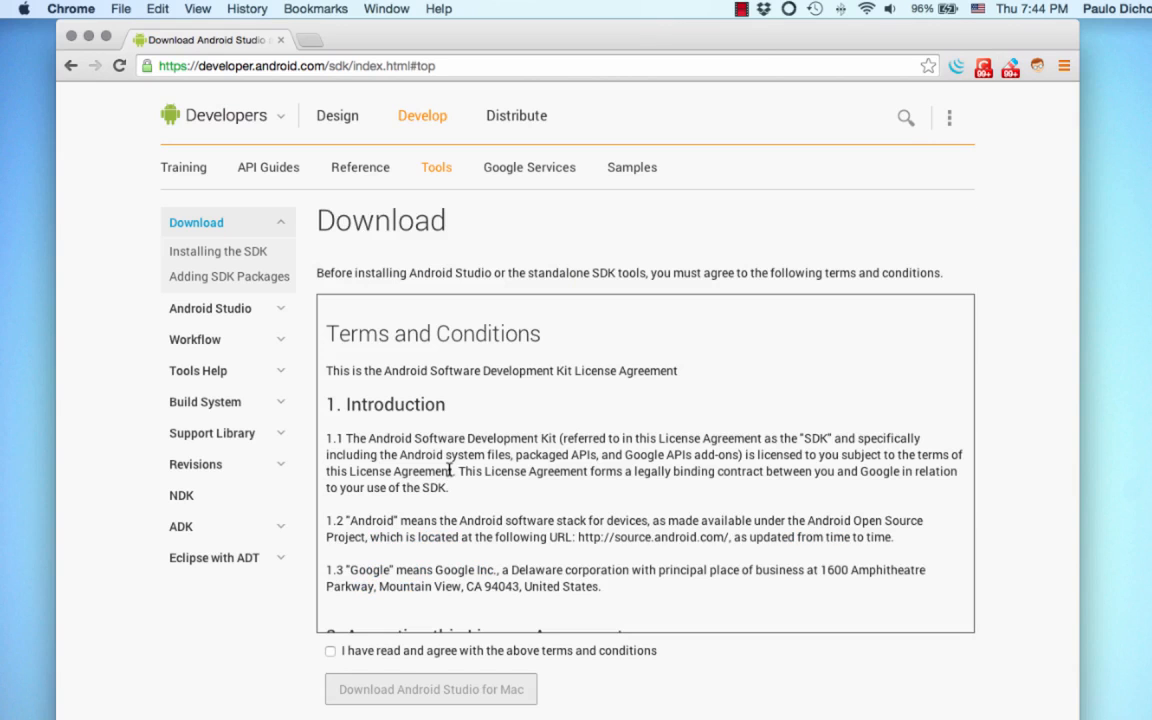
click(331, 651)
click(461, 690)
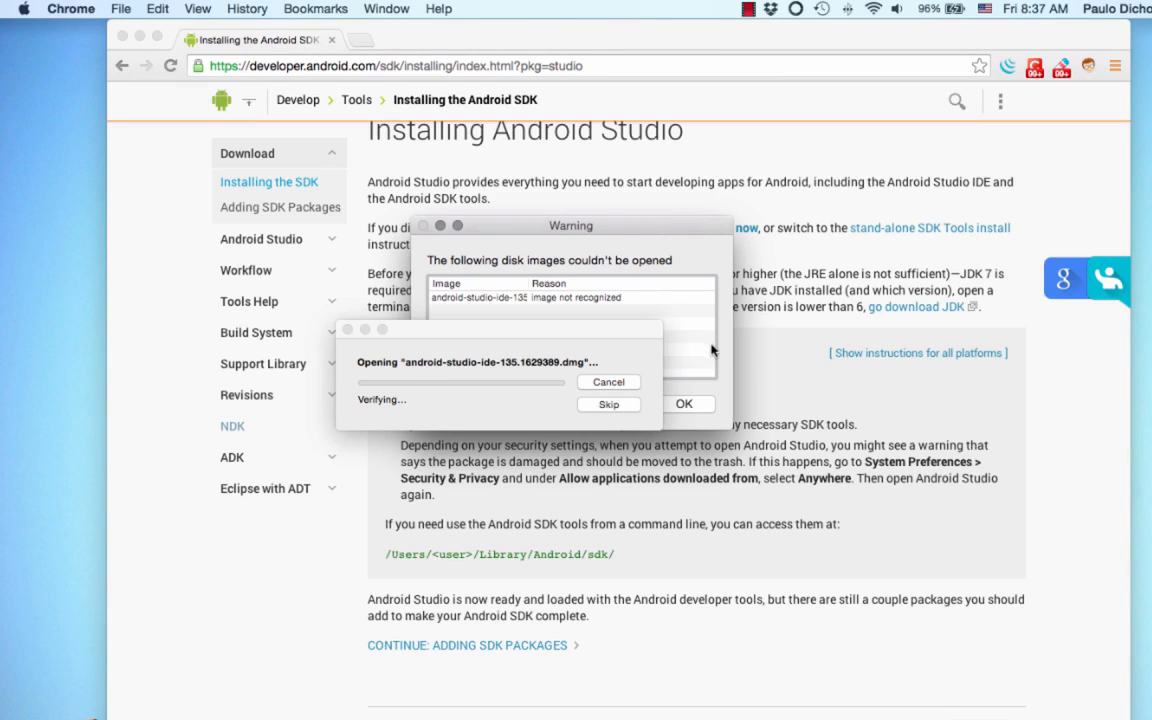
- Dismiss the disk image warning and copy Android Studio from the mounted disk image into the Applications folder
click(684, 404)
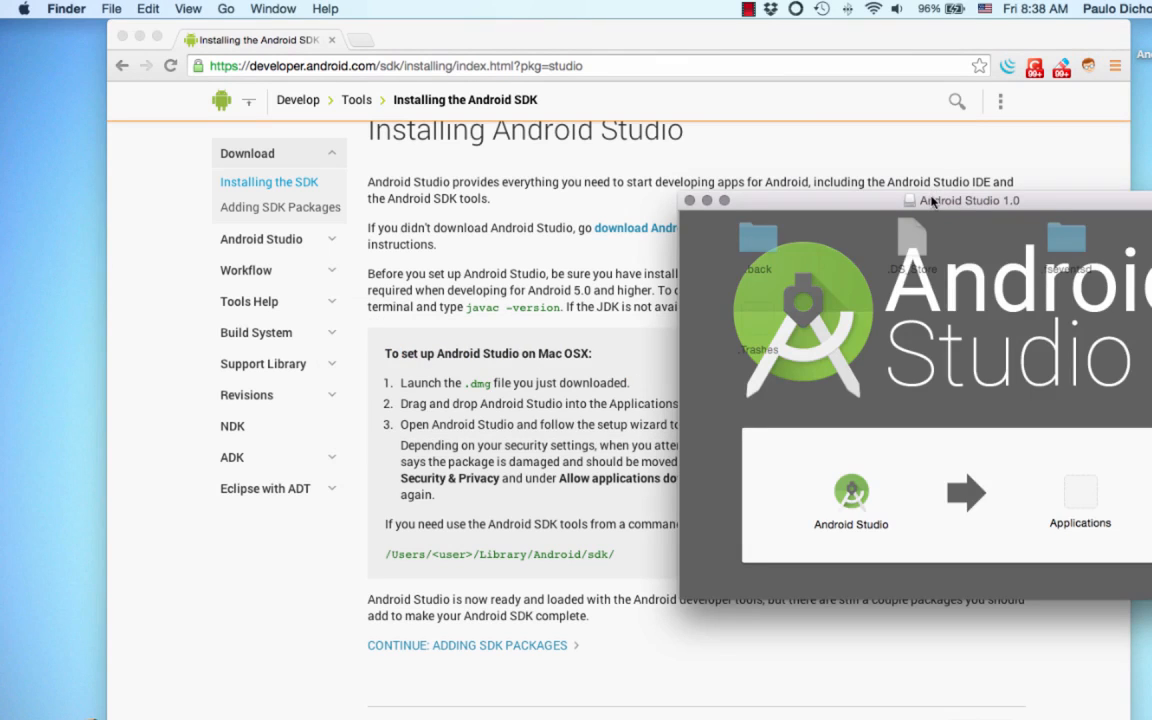
drag(999, 197, 463, 197)
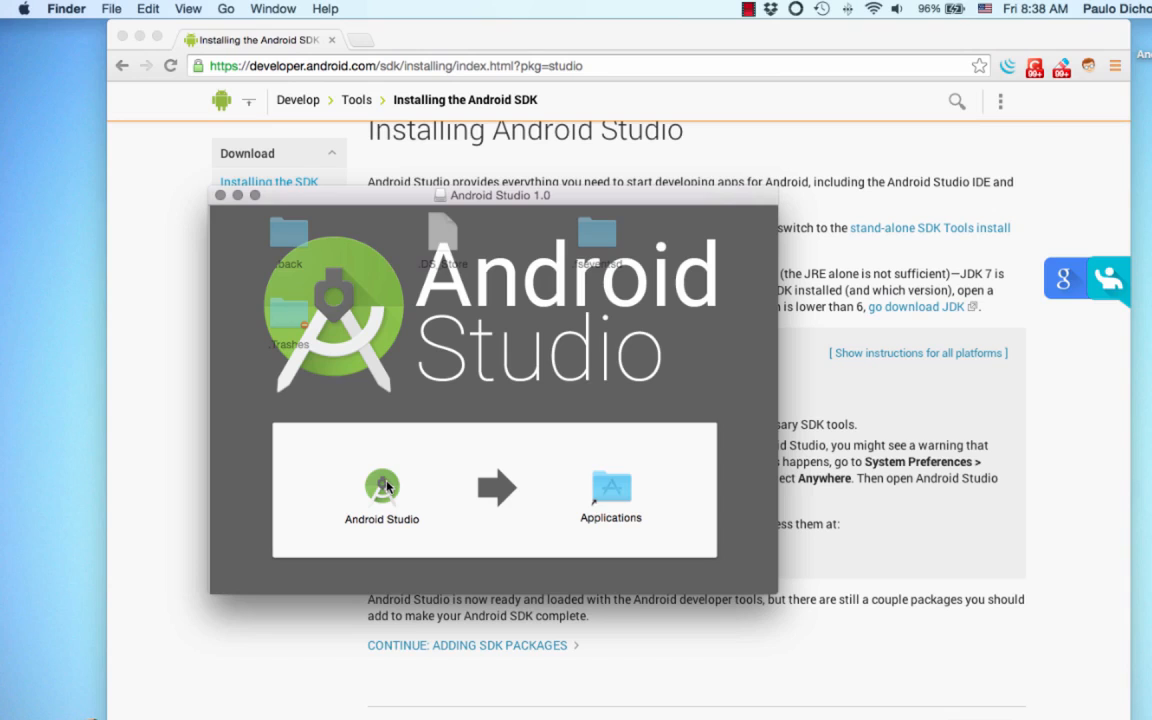
drag(388, 486, 612, 490)
click(660, 304)
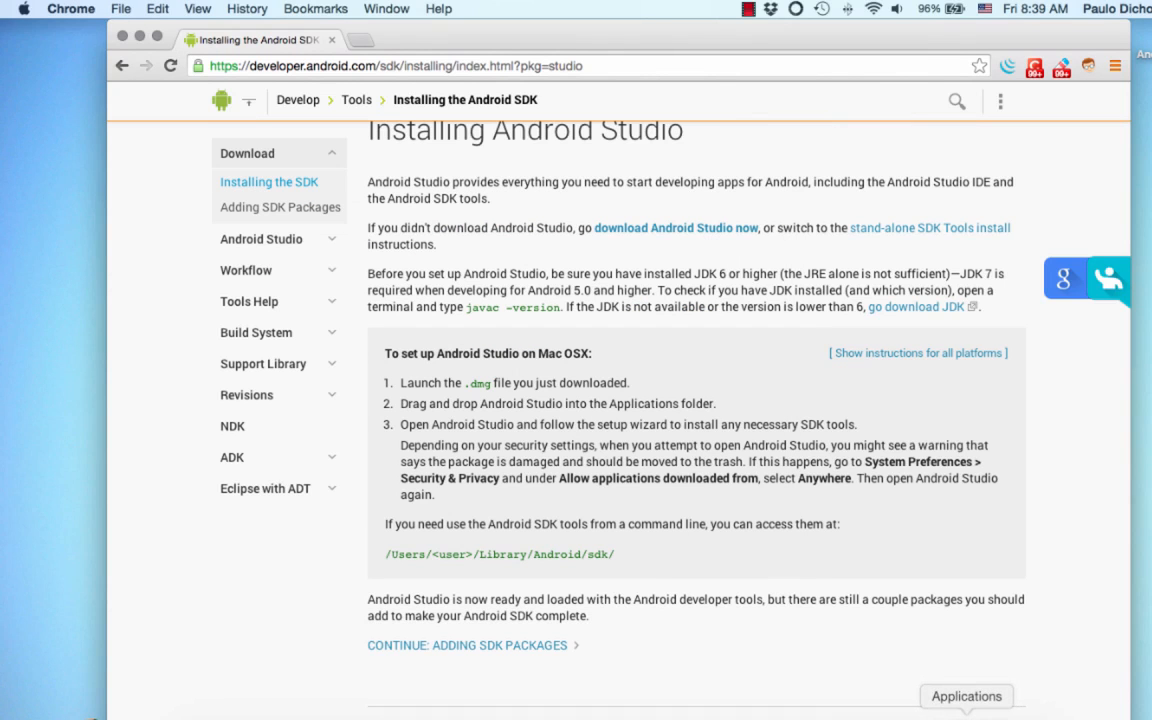
- Launch Android Studio from the Applications folder and close the Android Studio 1.0 disk image window
click(966, 714)
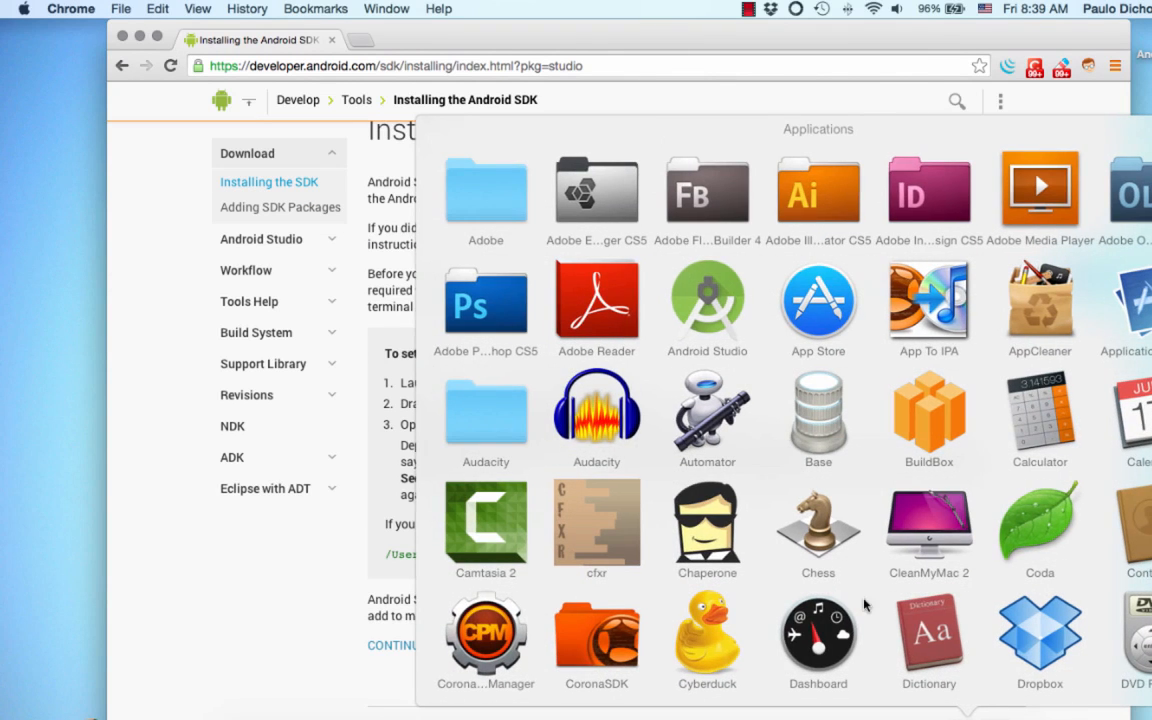
scroll(838, 615, down, 2)
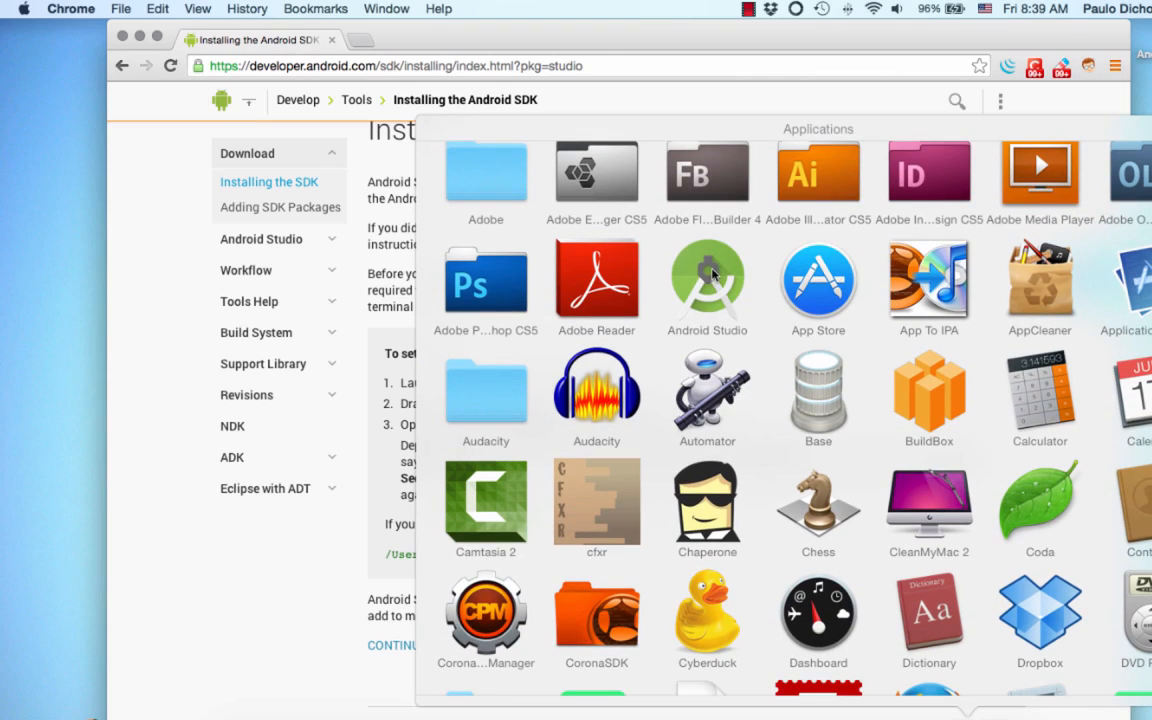
click(708, 274)
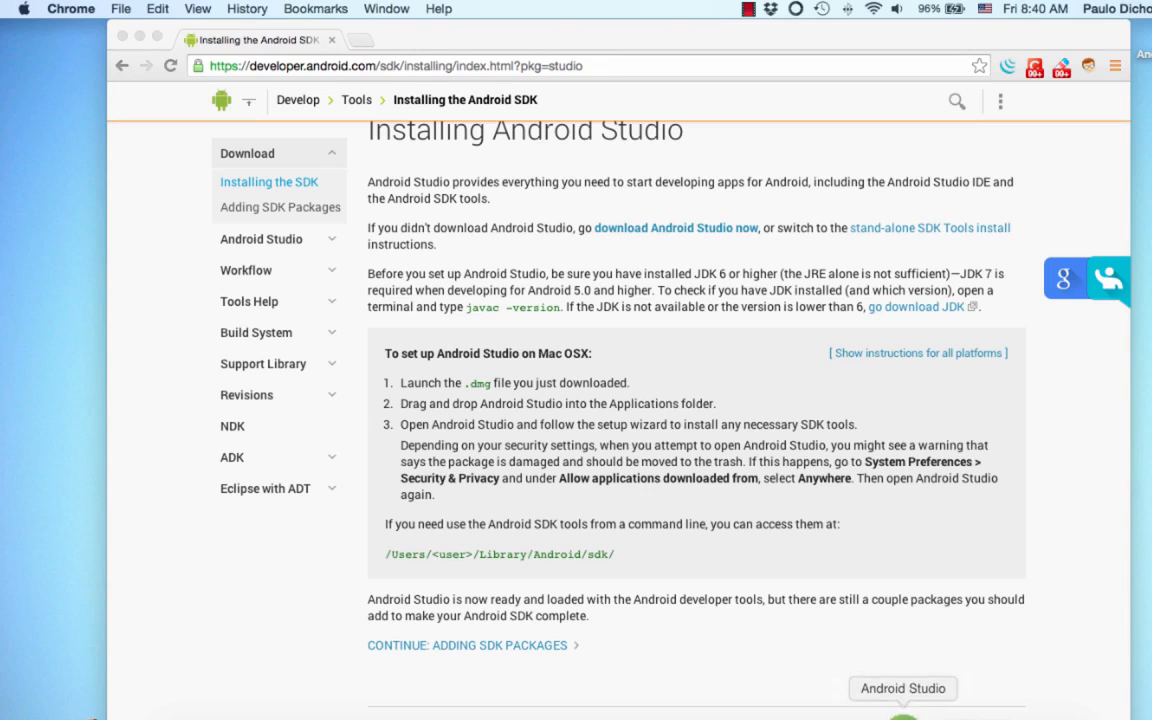
right_click(903, 712)
click(951, 638)
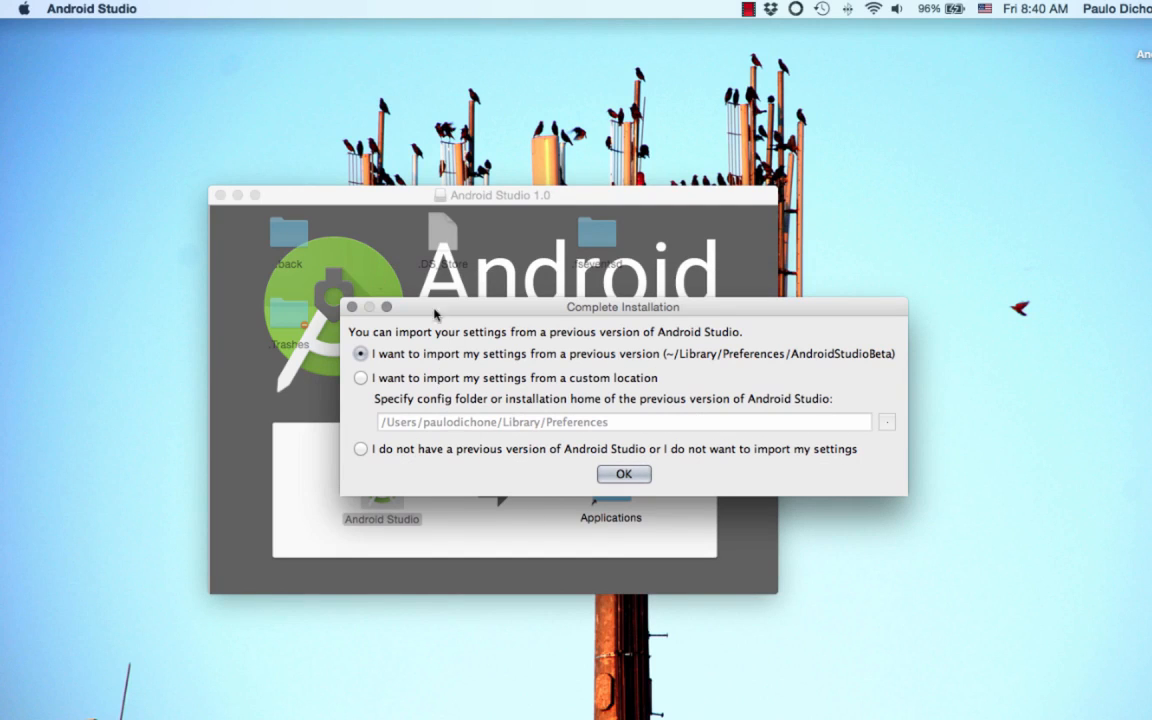
click(221, 195)
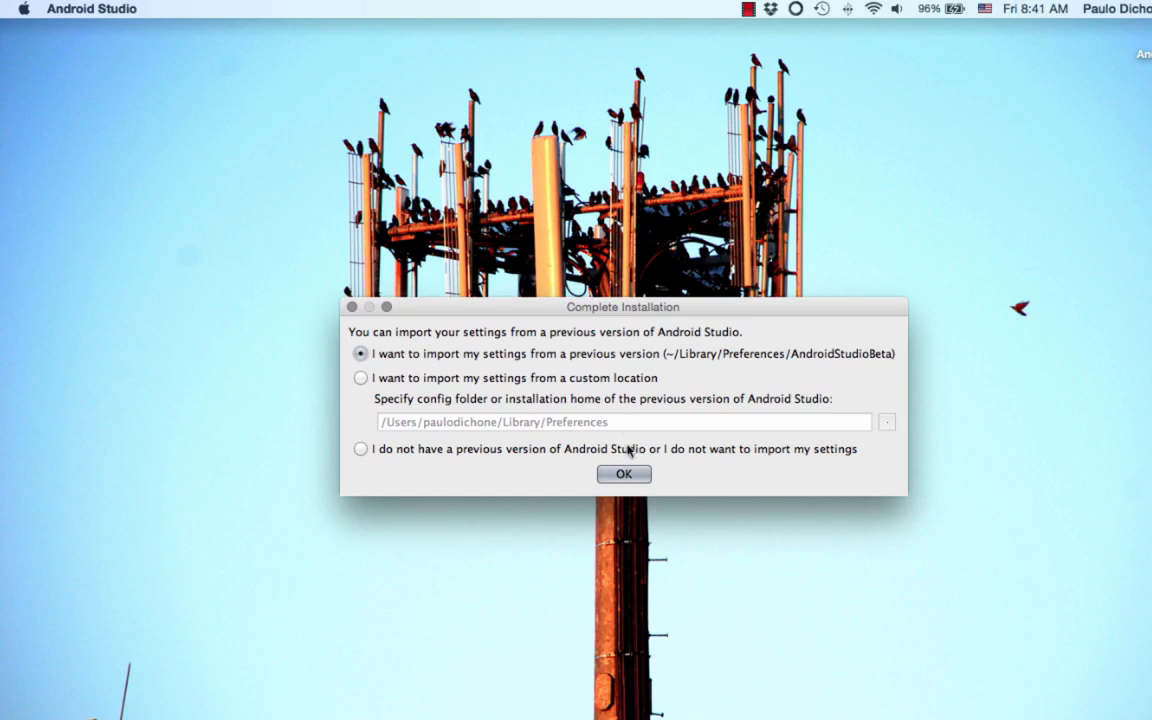
- Import the settings from the previous version and accept the android-sdk-license and intel-android-extra-license agreements
click(627, 473)
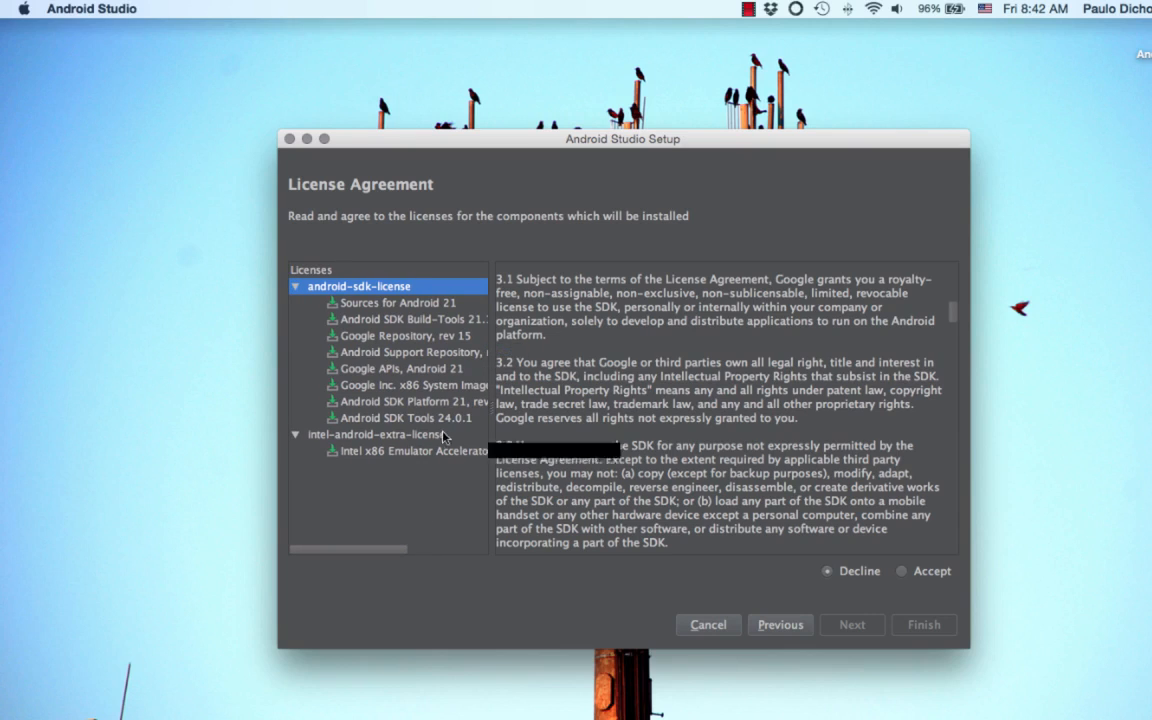
click(902, 573)
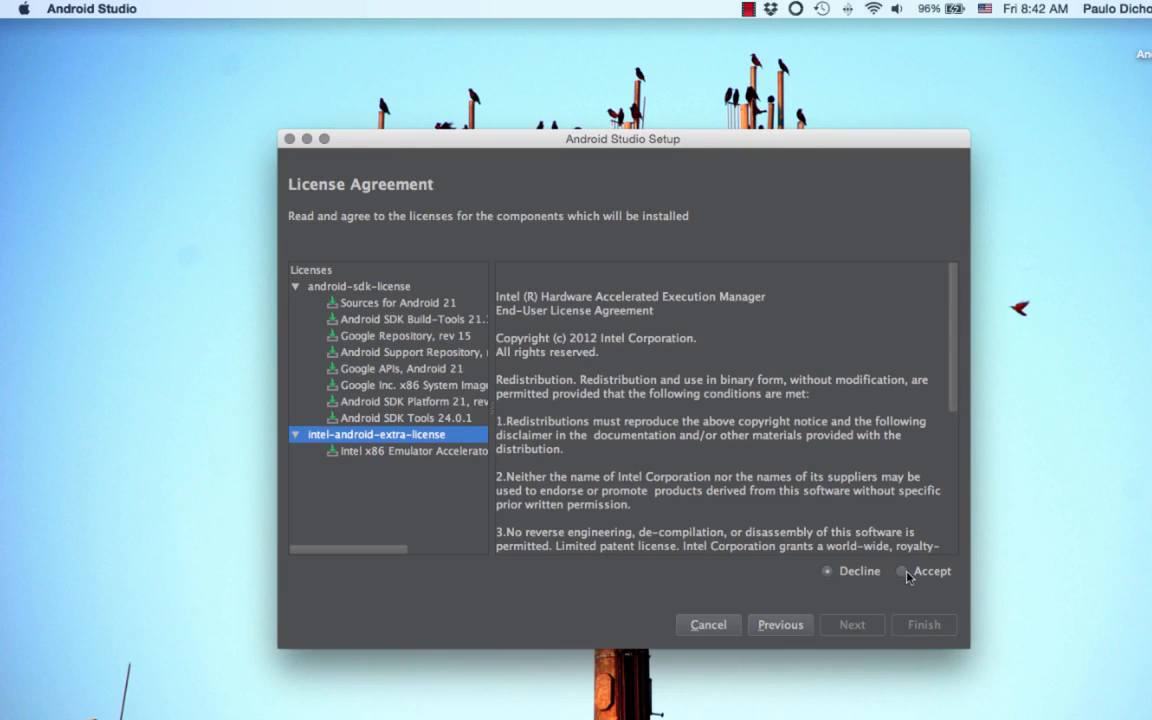
click(903, 573)
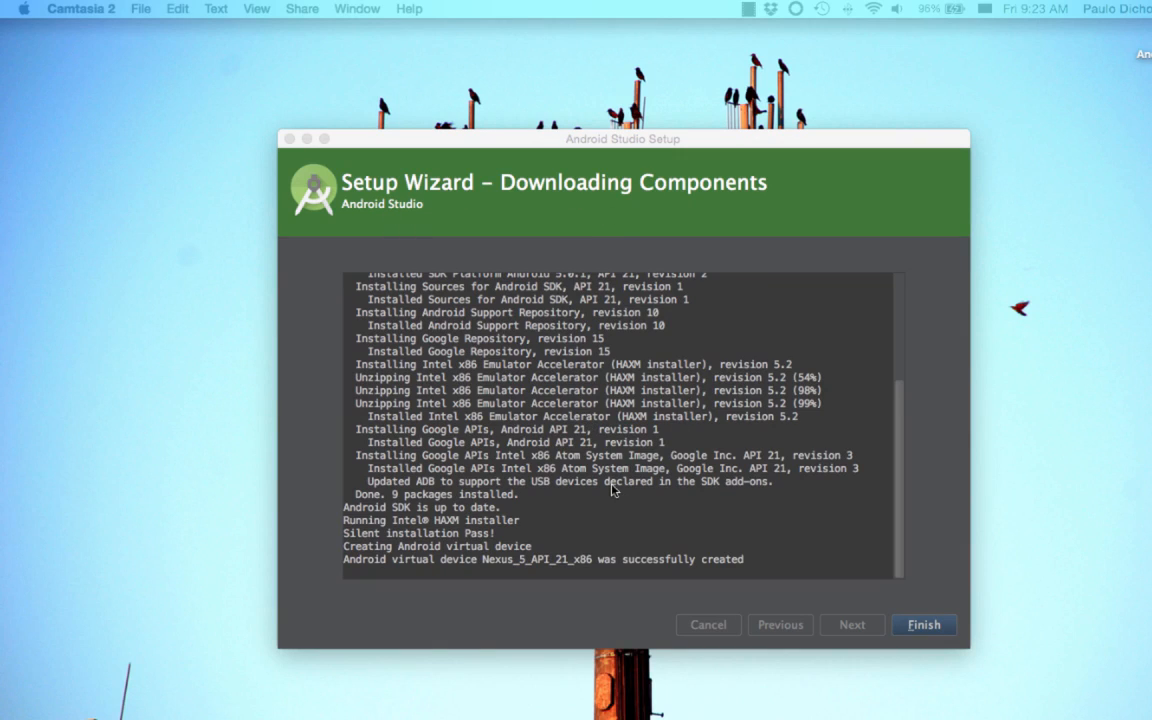
- Review the component installation log and finish the setup wizard
scroll(618, 410, up, 10)
scroll(618, 396, down, 10)
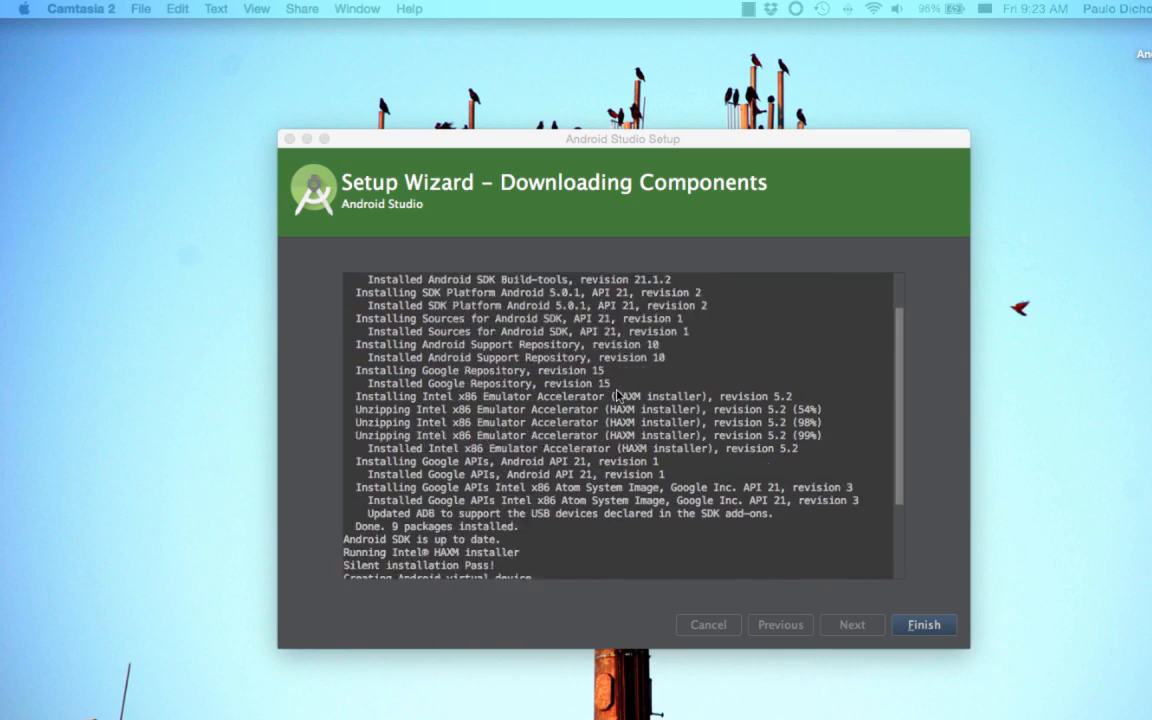
click(923, 624)
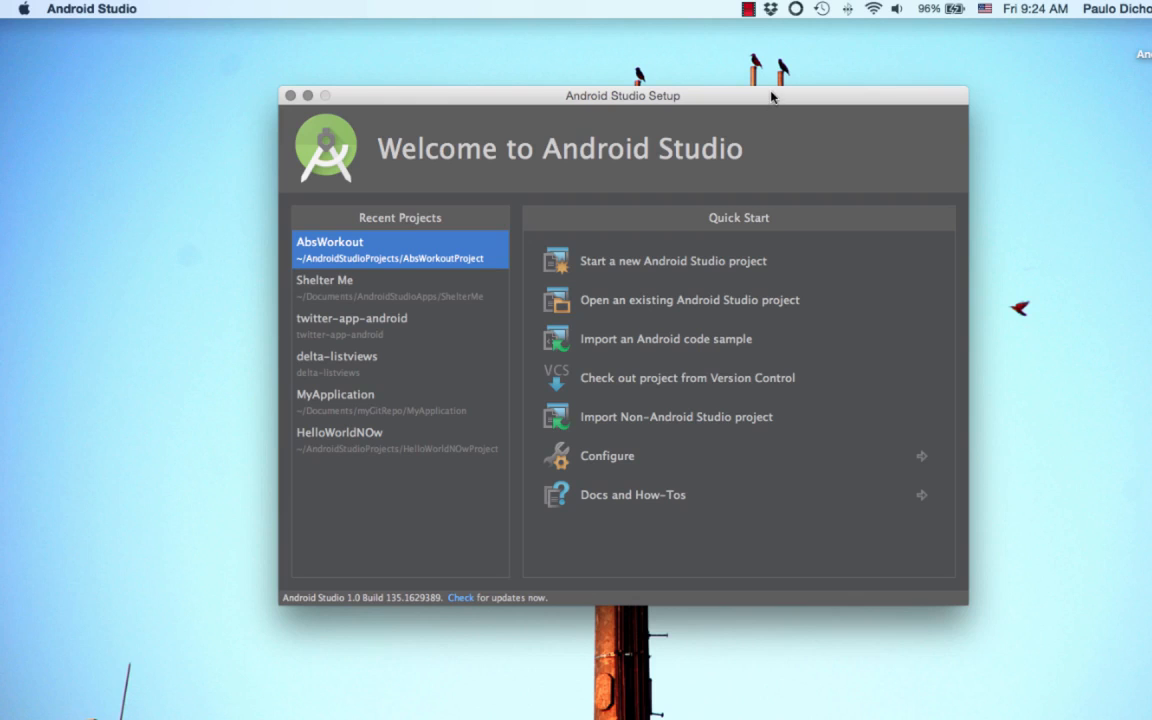
drag(771, 95, 773, 72)
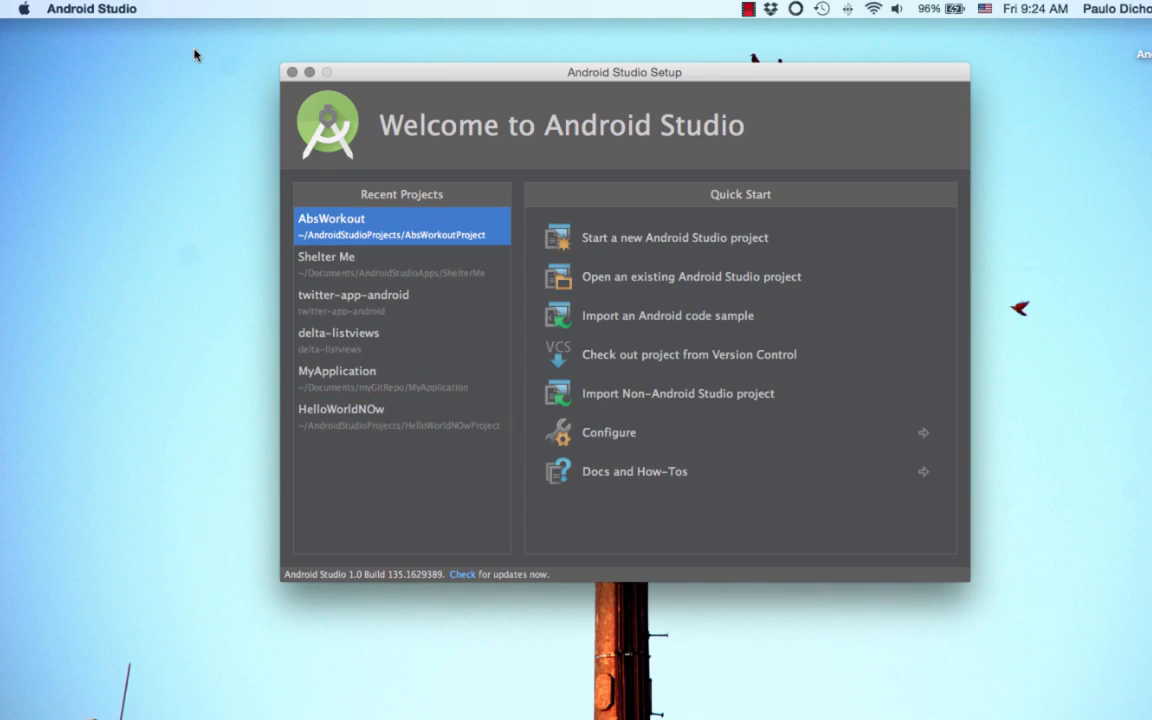
- Open the IDE preferences and choose the Darcula theme in the Appearance settings
click(607, 435)
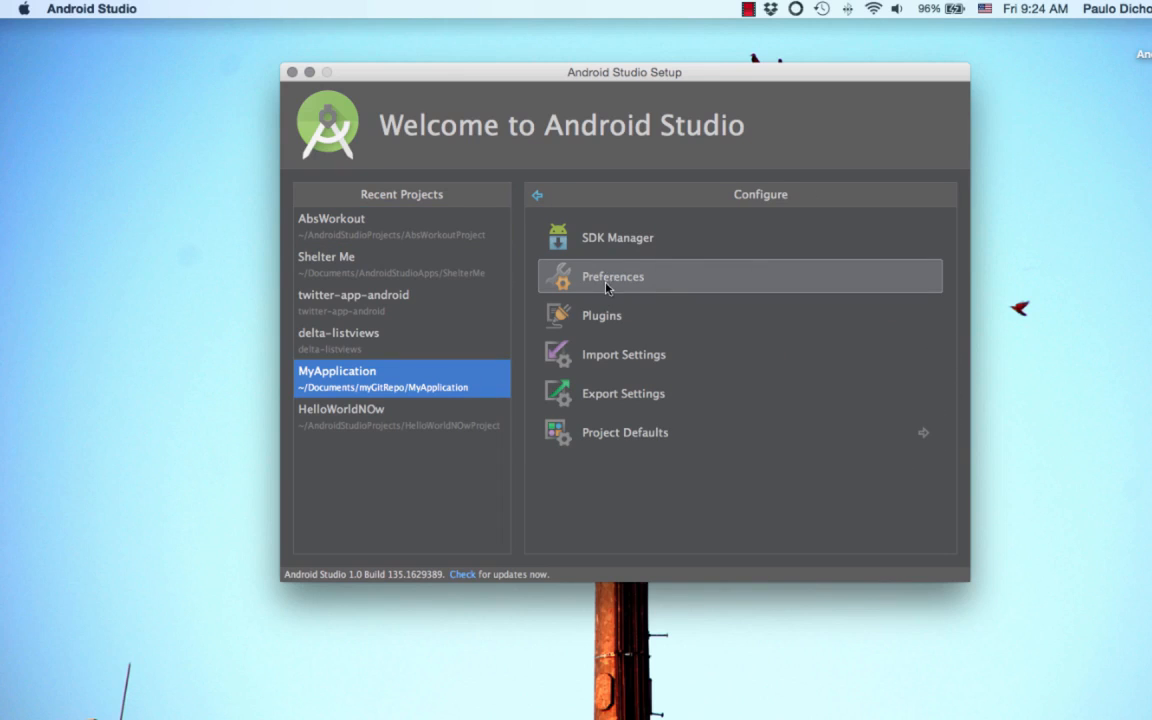
click(607, 287)
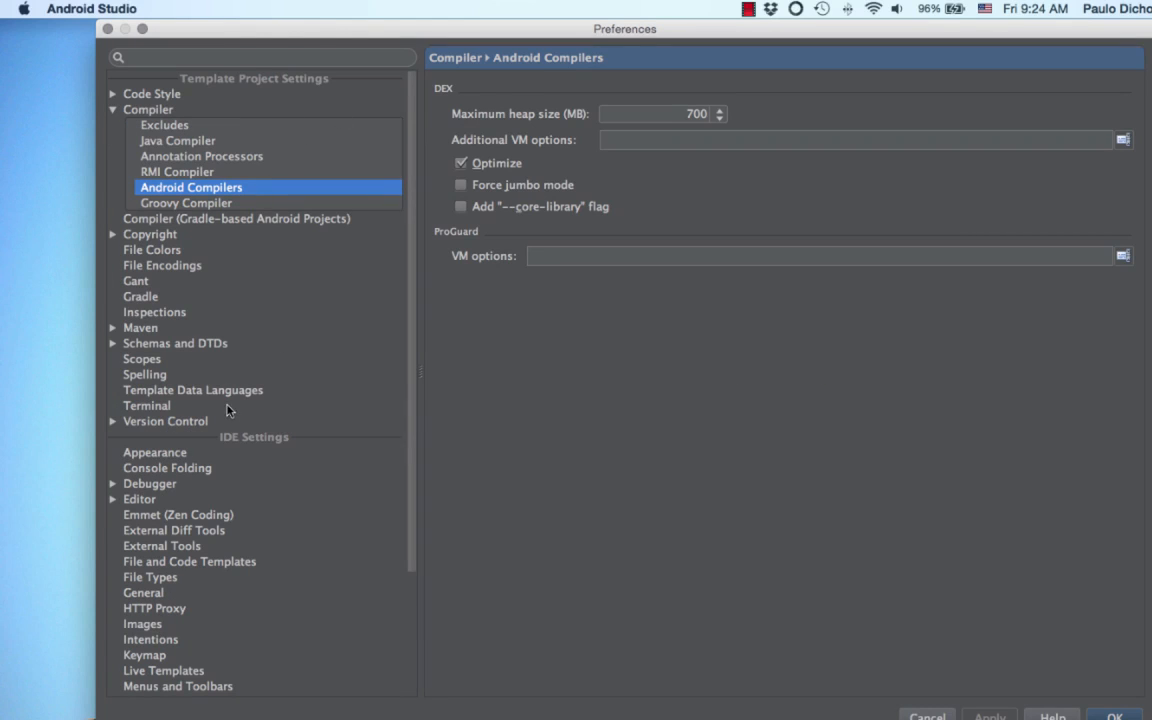
scroll(220, 400, down, 2)
click(153, 407)
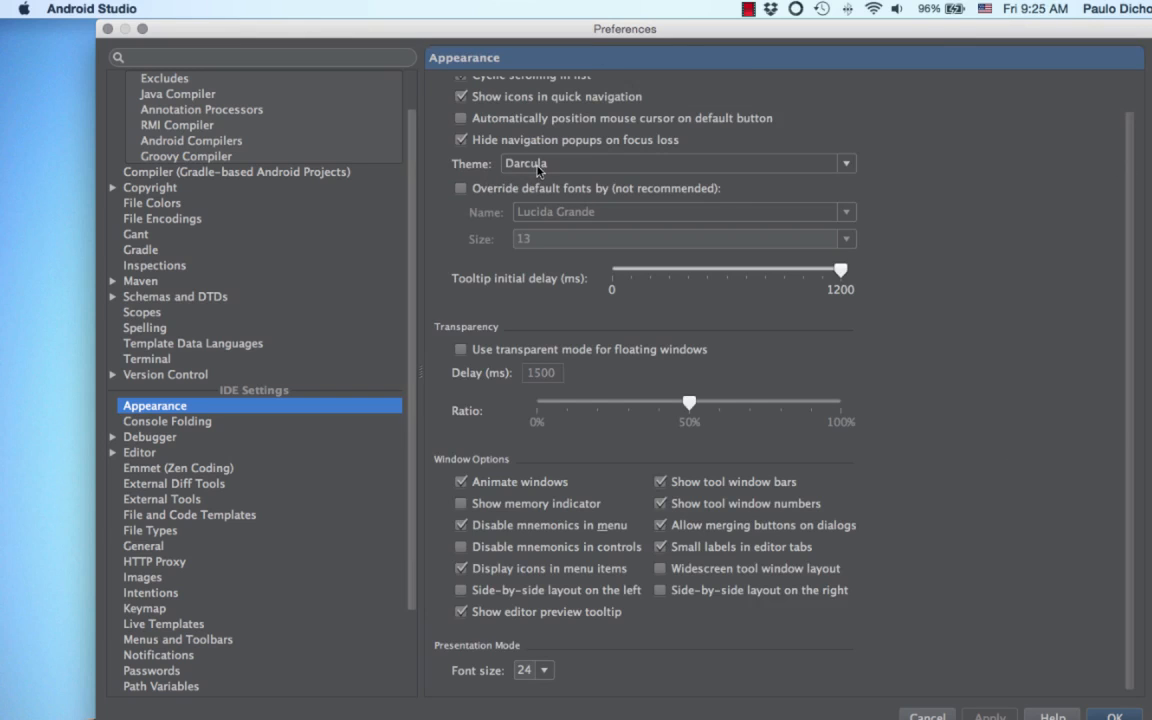
click(846, 166)
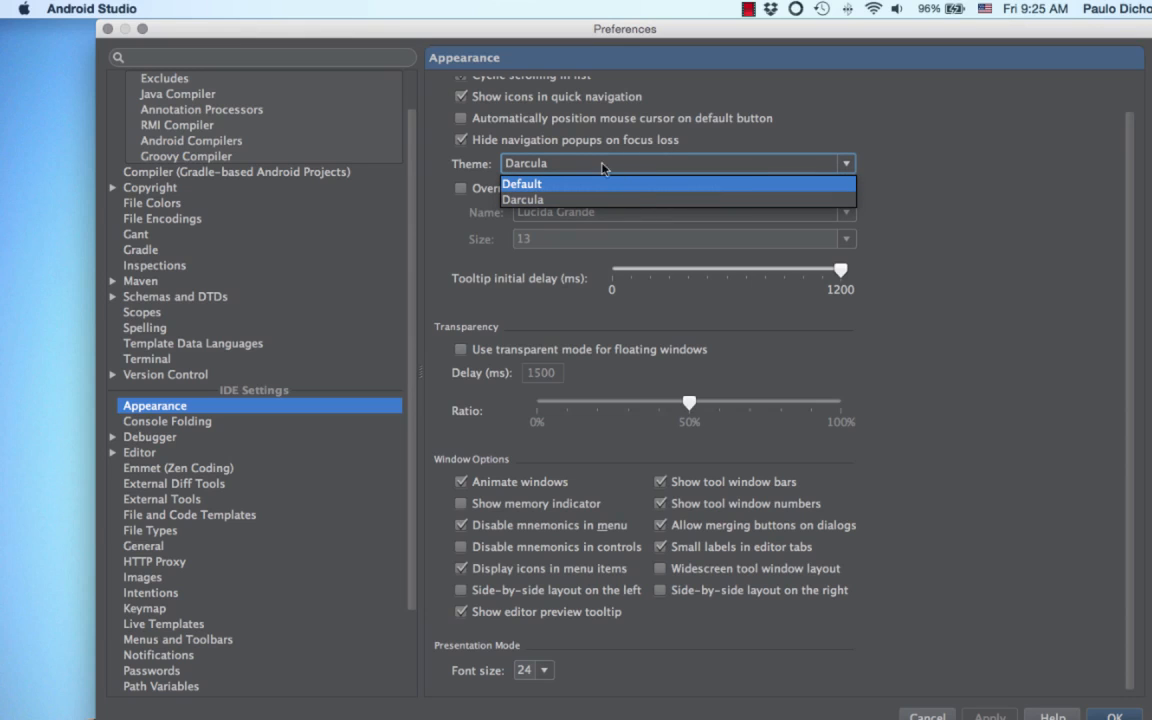
click(530, 199)
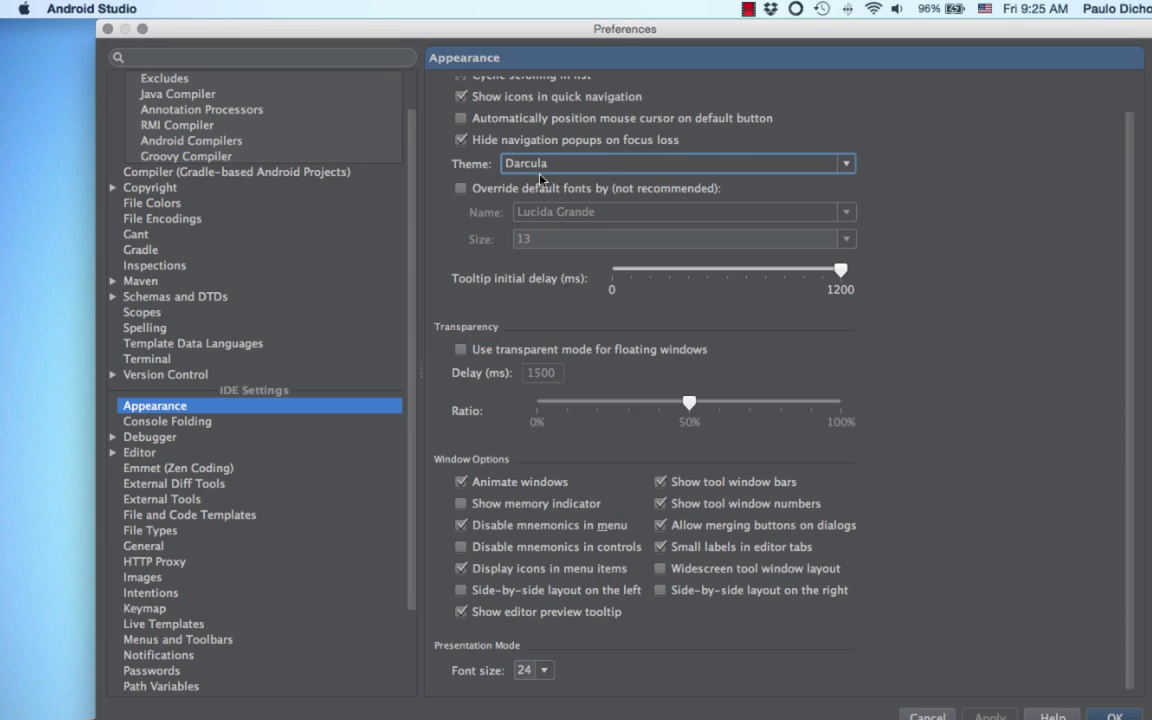
- Keep line numbers enabled in the editor's appearance settings and save the preferences
click(153, 392)
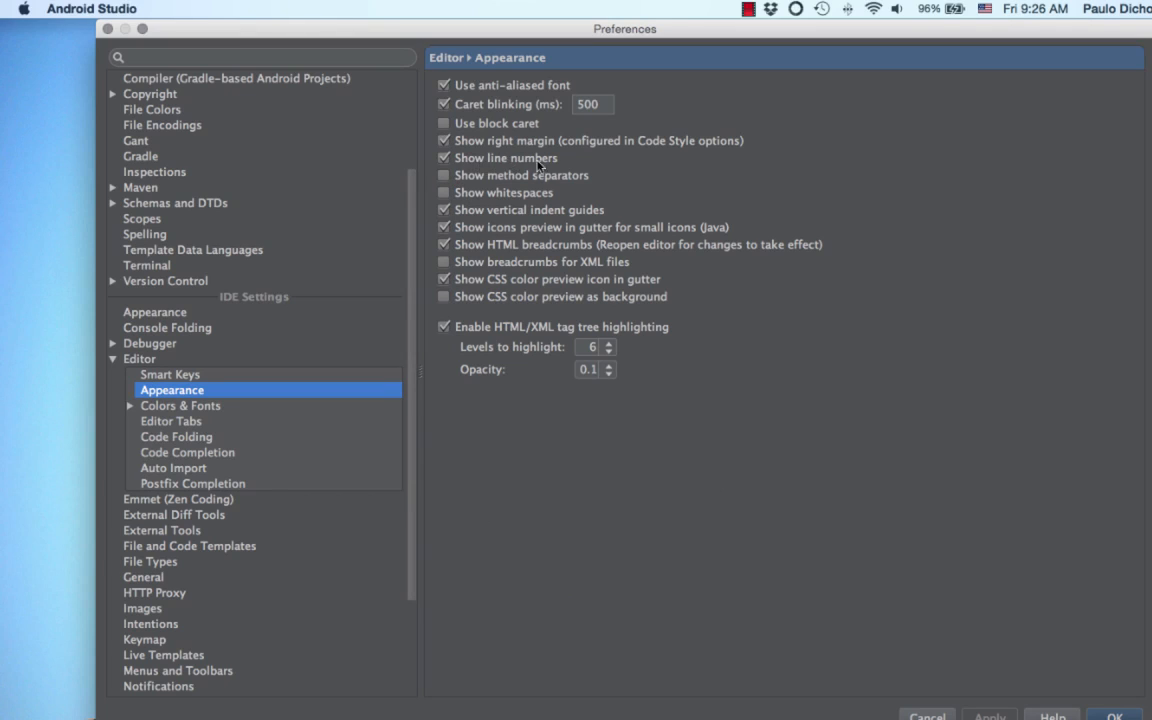
click(443, 160)
click(443, 160)
click(1115, 716)
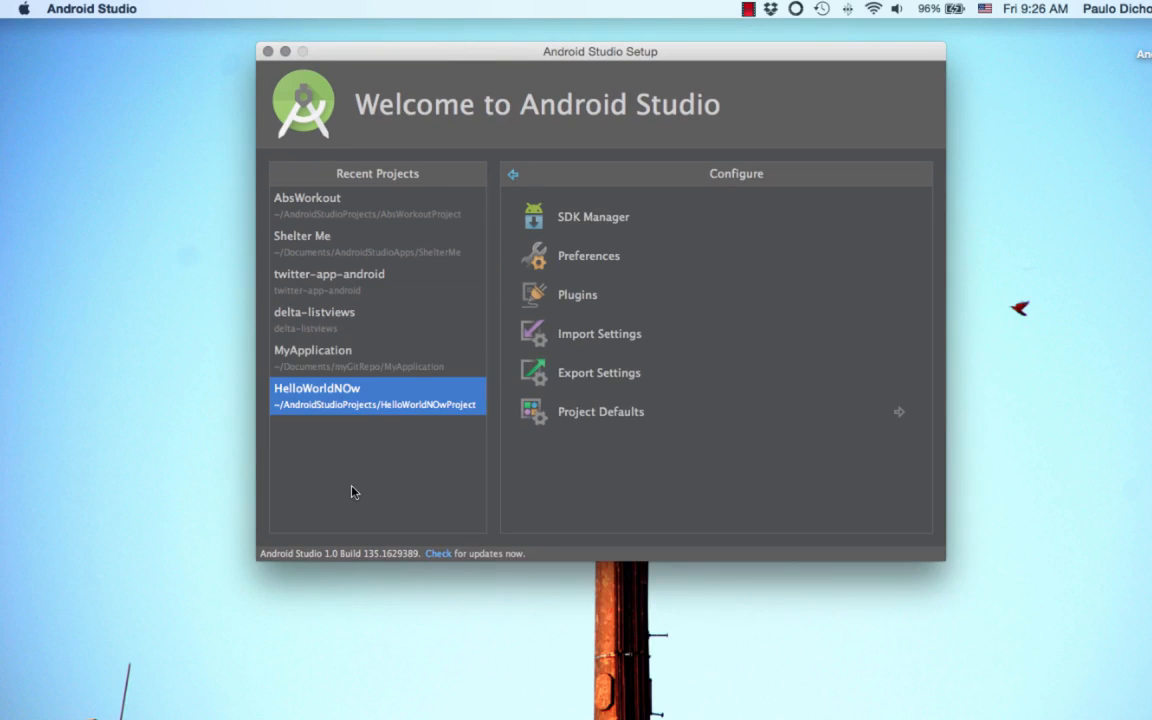
- Start a new Android Studio project and set its application name to HelloAndroid
click(512, 176)
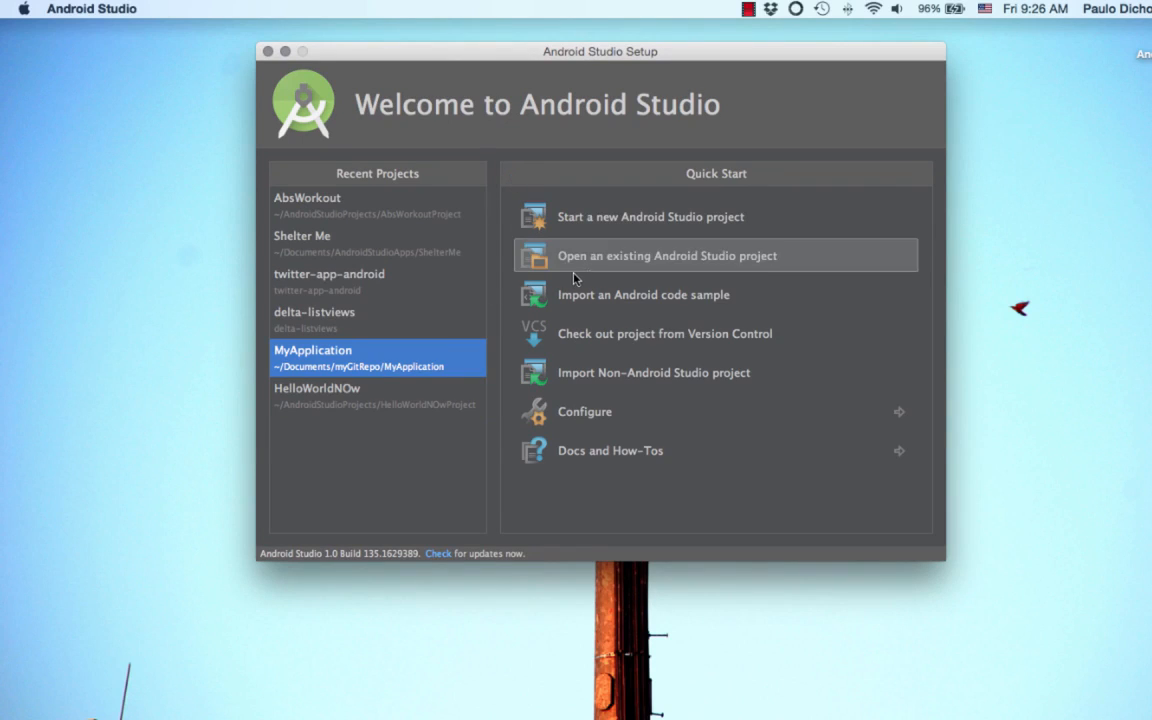
click(621, 217)
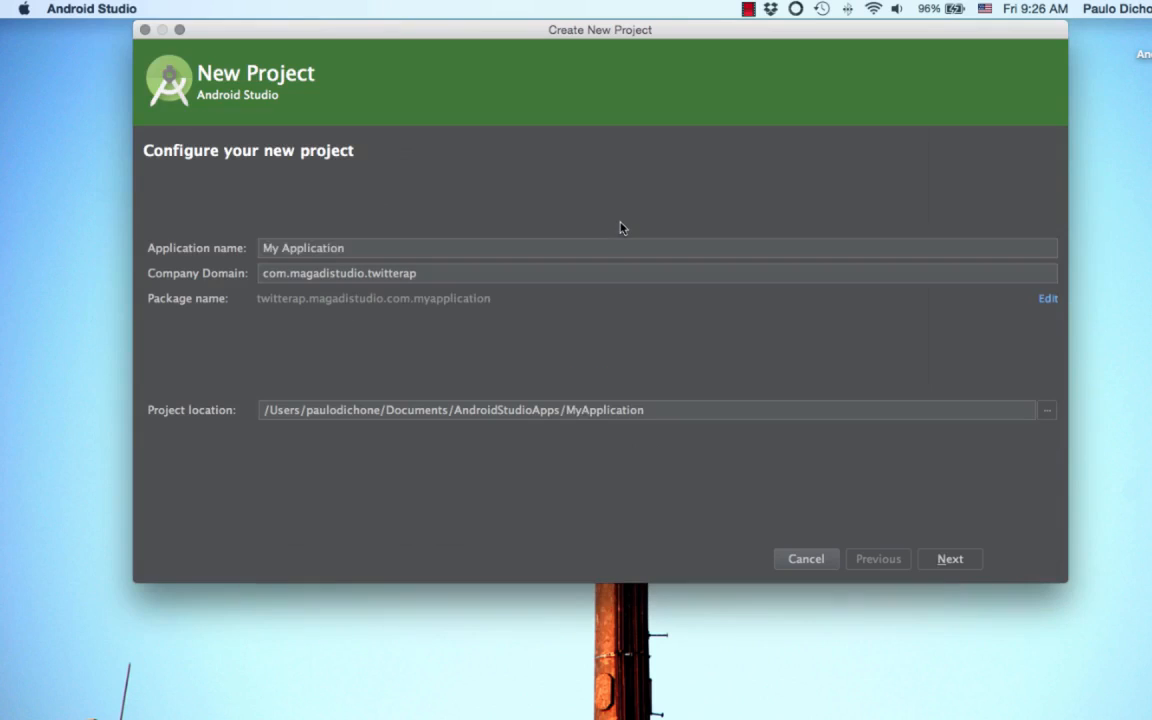
key(BackSpace)
text(Hello)
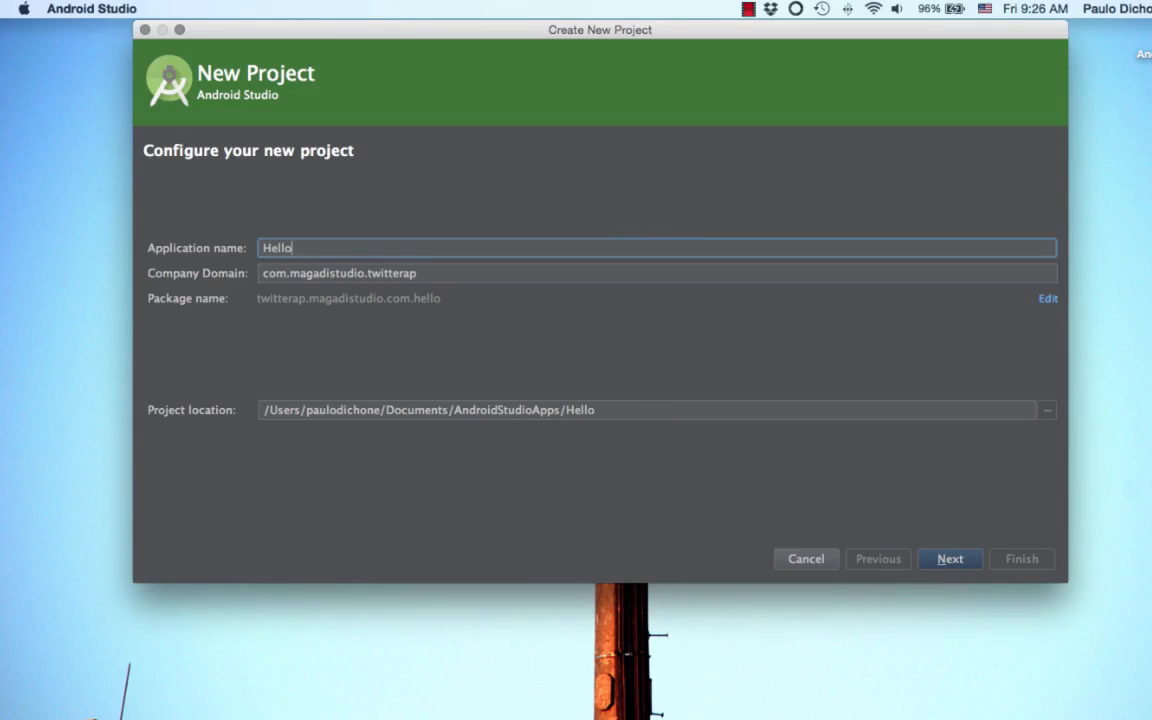
text(WorldA)
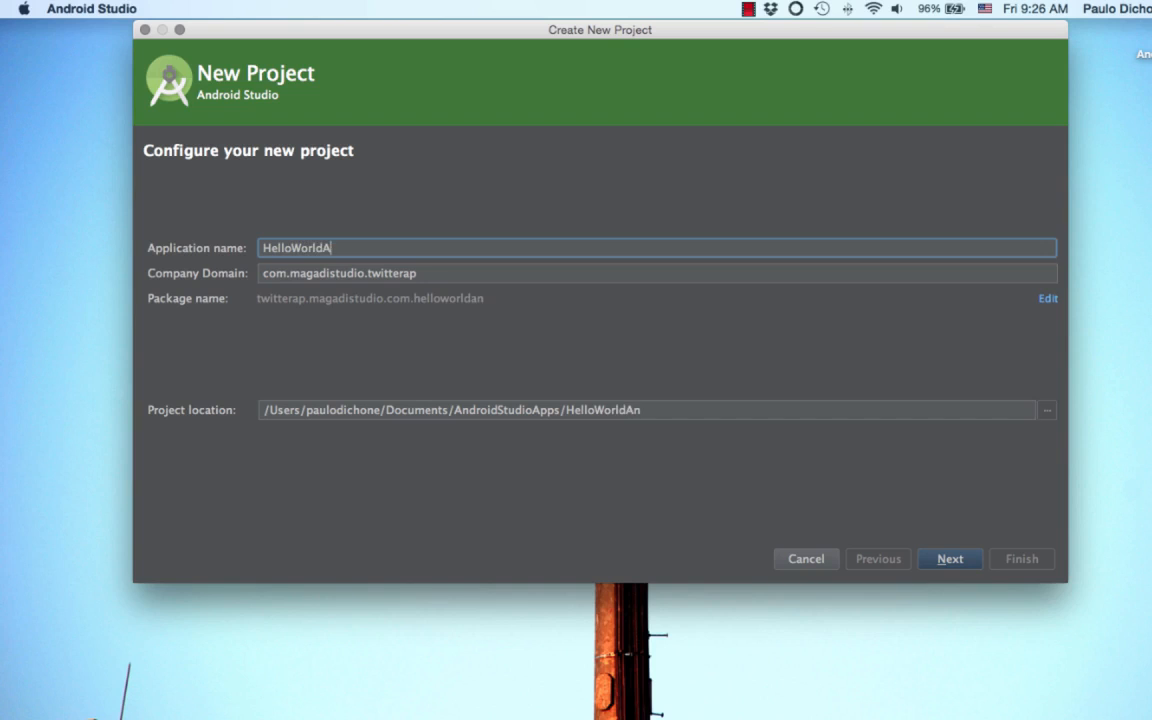
key(BackSpace)
key(BackSpace)
key(BackSpace)
key(BackSpace)
key(BackSpace)
key(BackSpace)
text(Android)
- Set the company domain to com.magadistudio.helloanddroid and continue to the form factor selection
triple_click(400, 273)
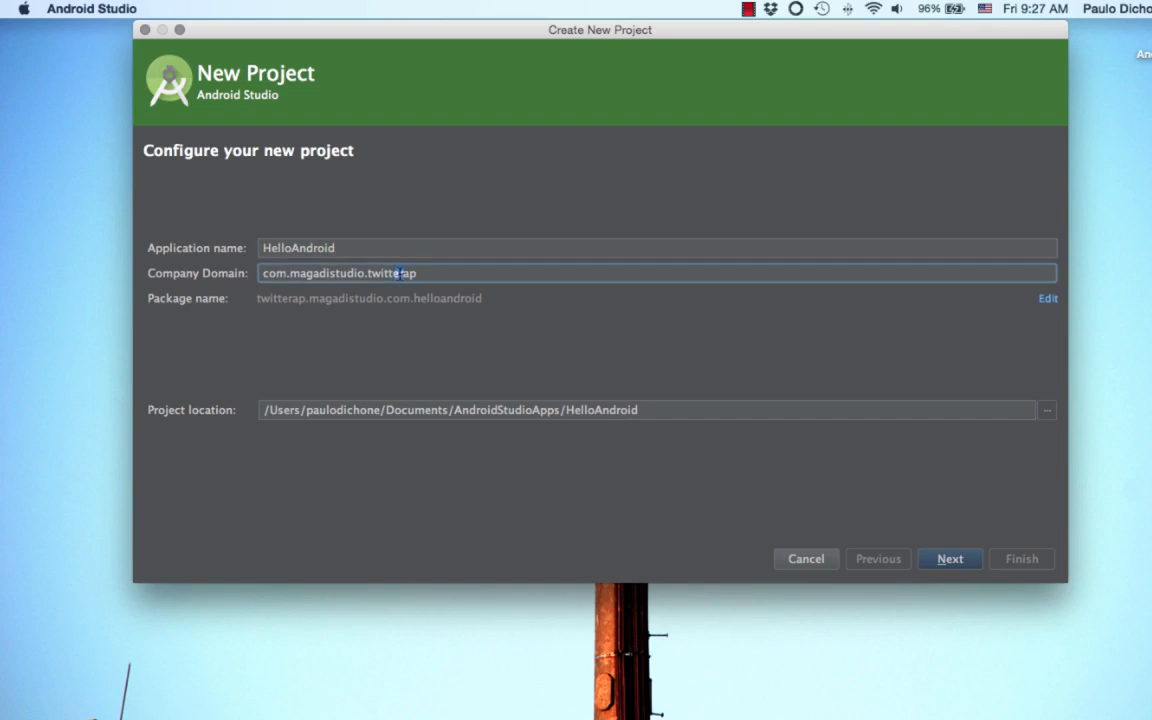
click(425, 273)
key(BackSpace)
key(BackSpace)
key(BackSpace)
key(BackSpace)
key(BackSpace)
key(BackSpace)
key(BackSpace)
key(BackSpace)
key(BackSpace)
text(hel)
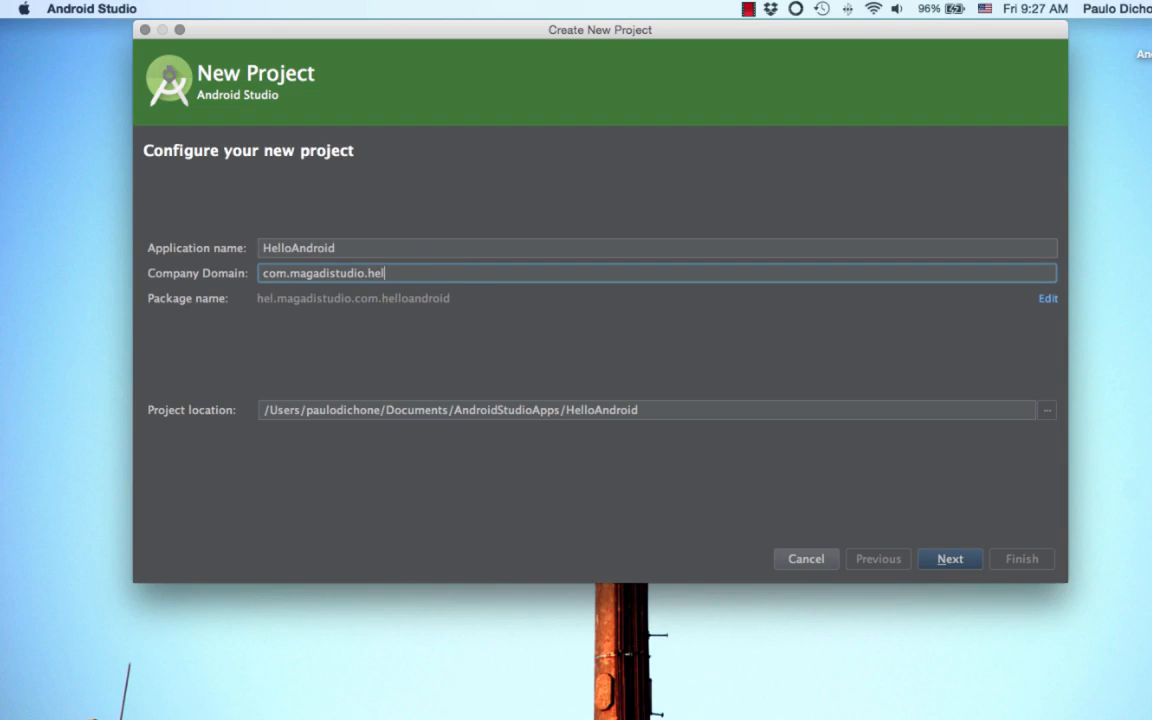
text(loanddroid)
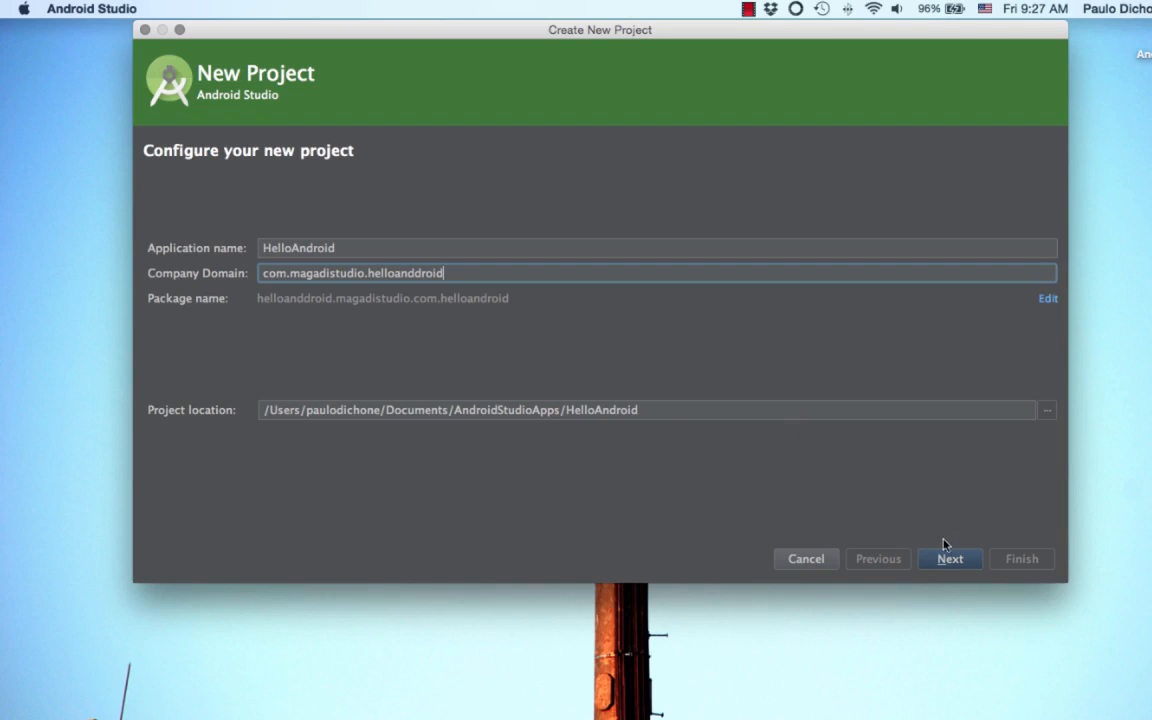
click(949, 560)
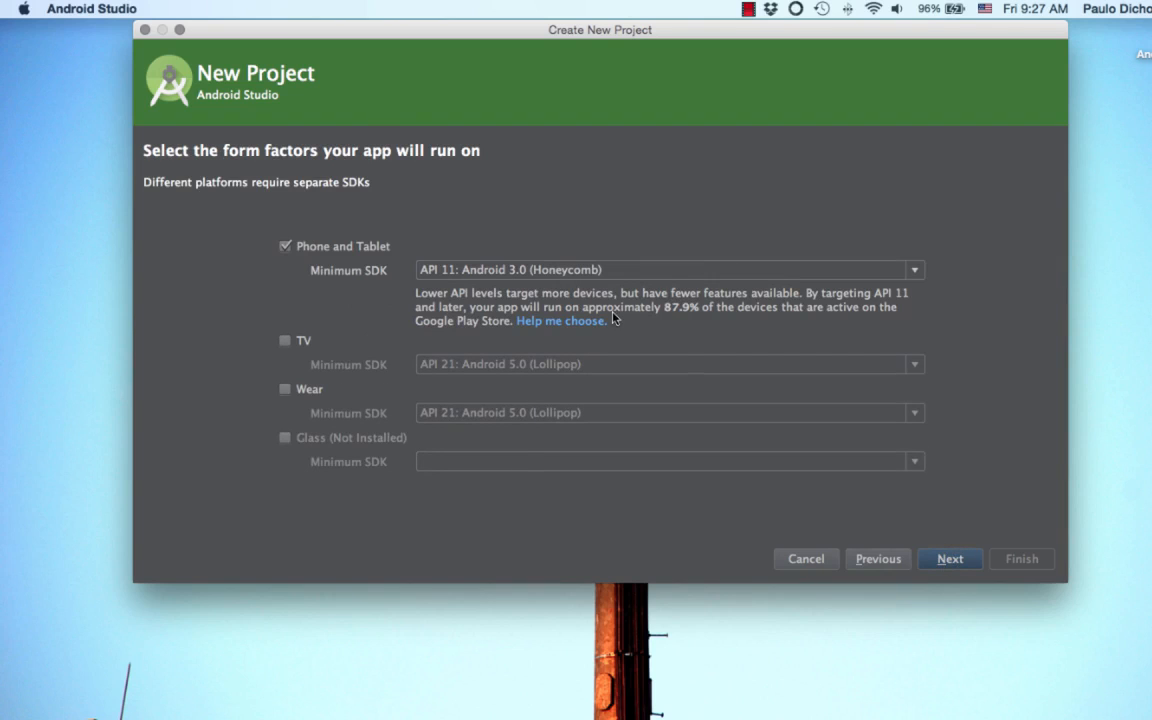
- Set the Phone and Tablet minimum SDK to API 14: Android 4.0 (IceCreamSandwich) and continue to the activity selection
click(588, 272)
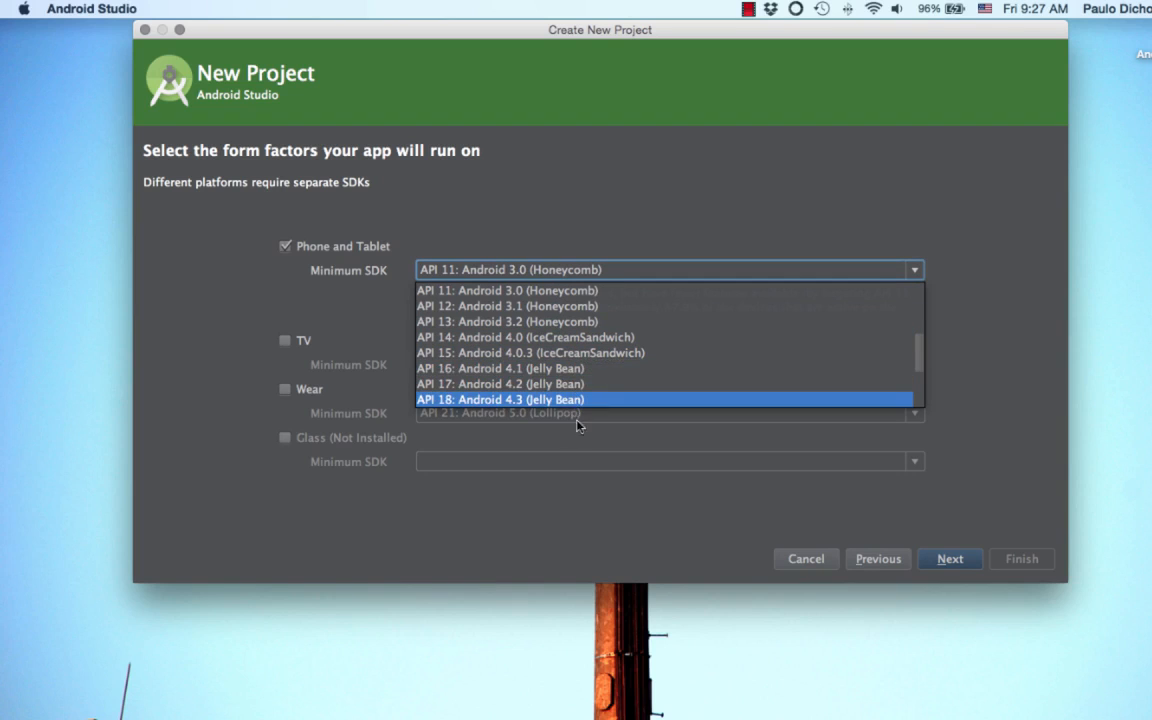
scroll(735, 384, down, 1)
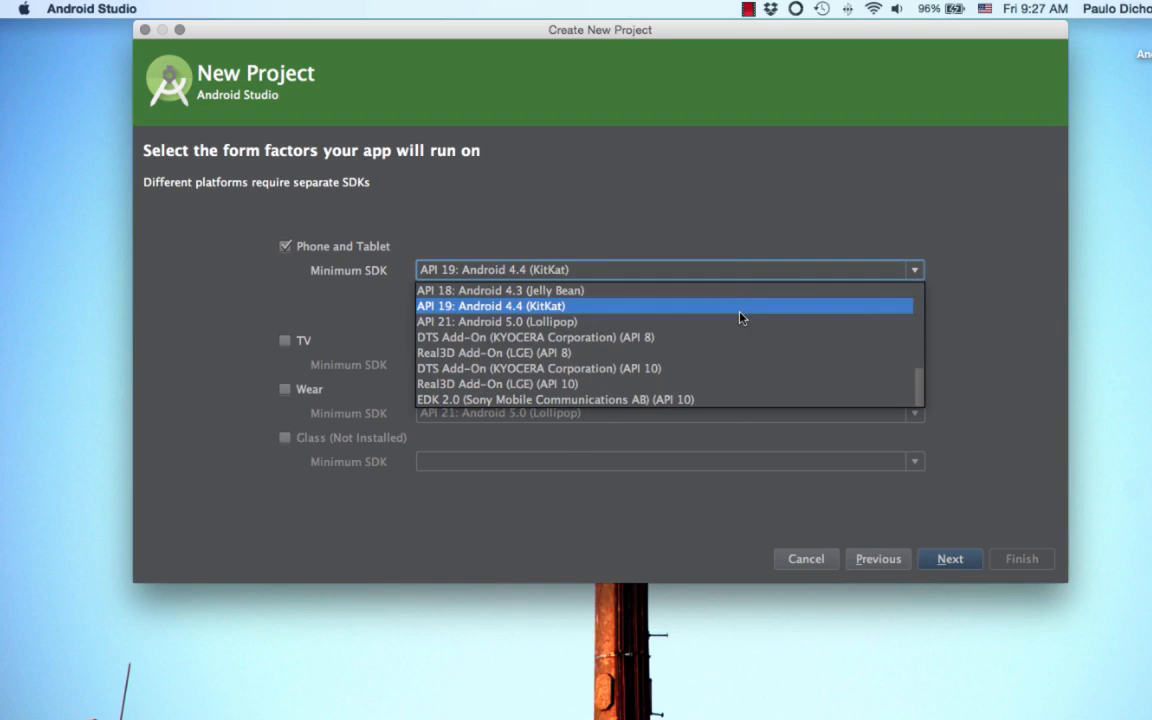
scroll(741, 318, up, 1)
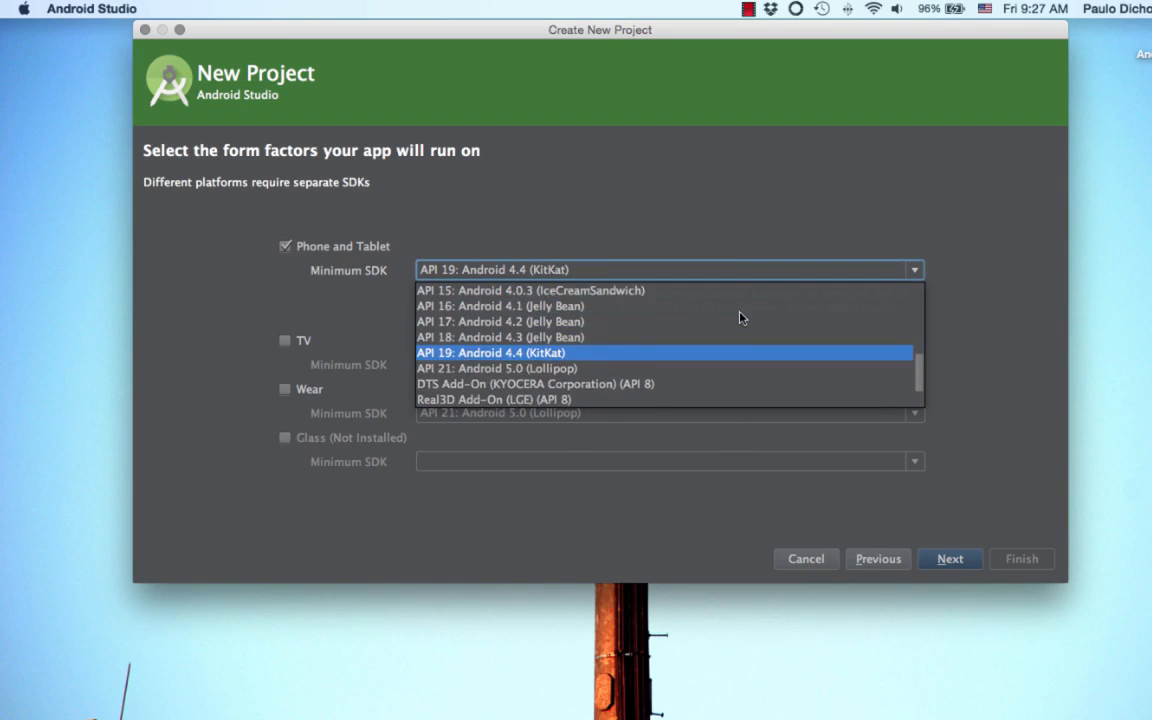
scroll(741, 318, up, 3)
scroll(740, 316, down, 3)
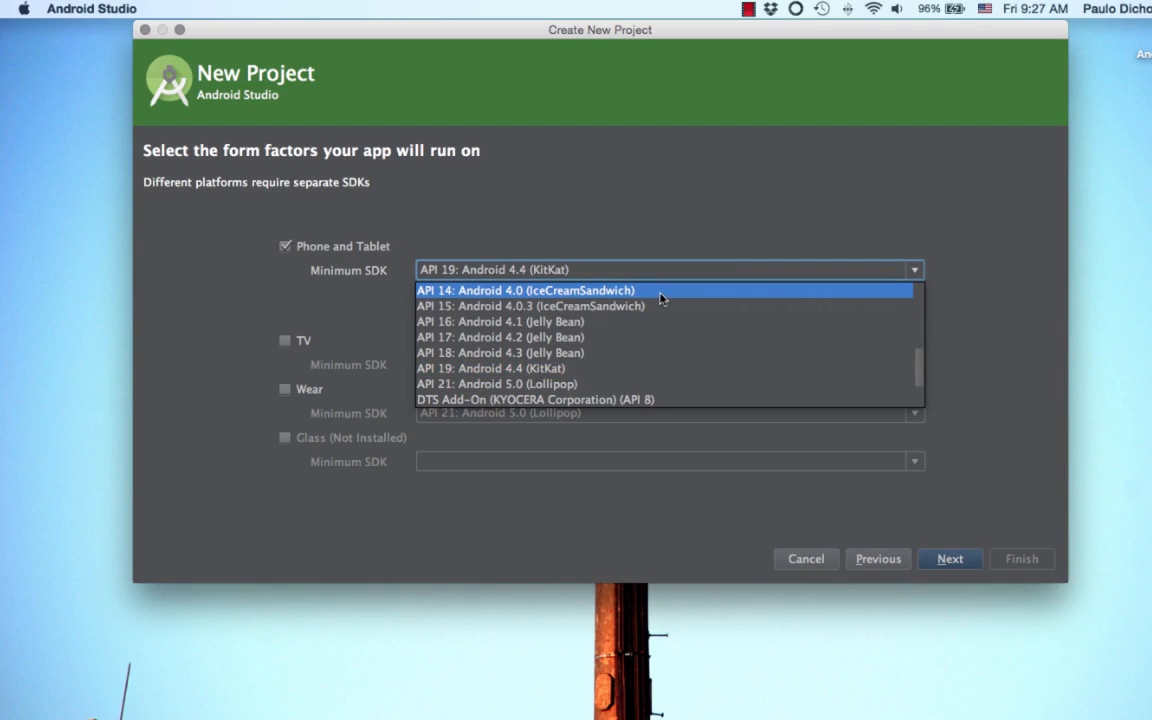
click(663, 292)
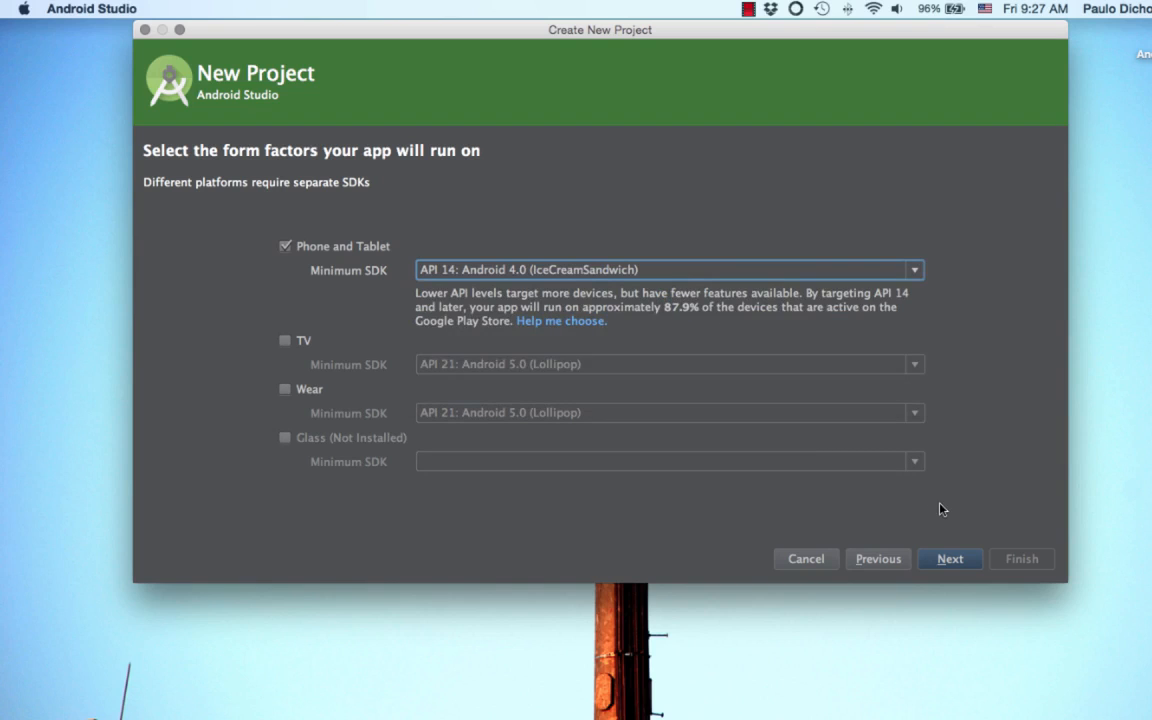
click(946, 562)
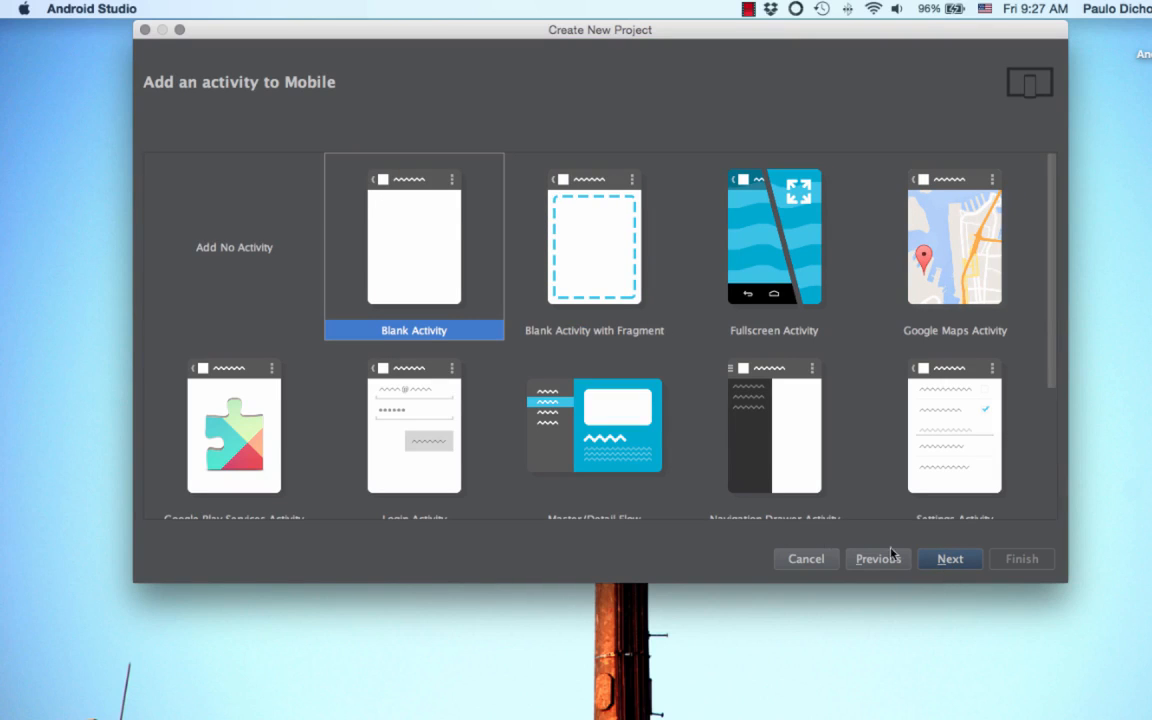
- Choose the Blank Activity template, keep the default MainActivity file options and finish creating the project
click(609, 267)
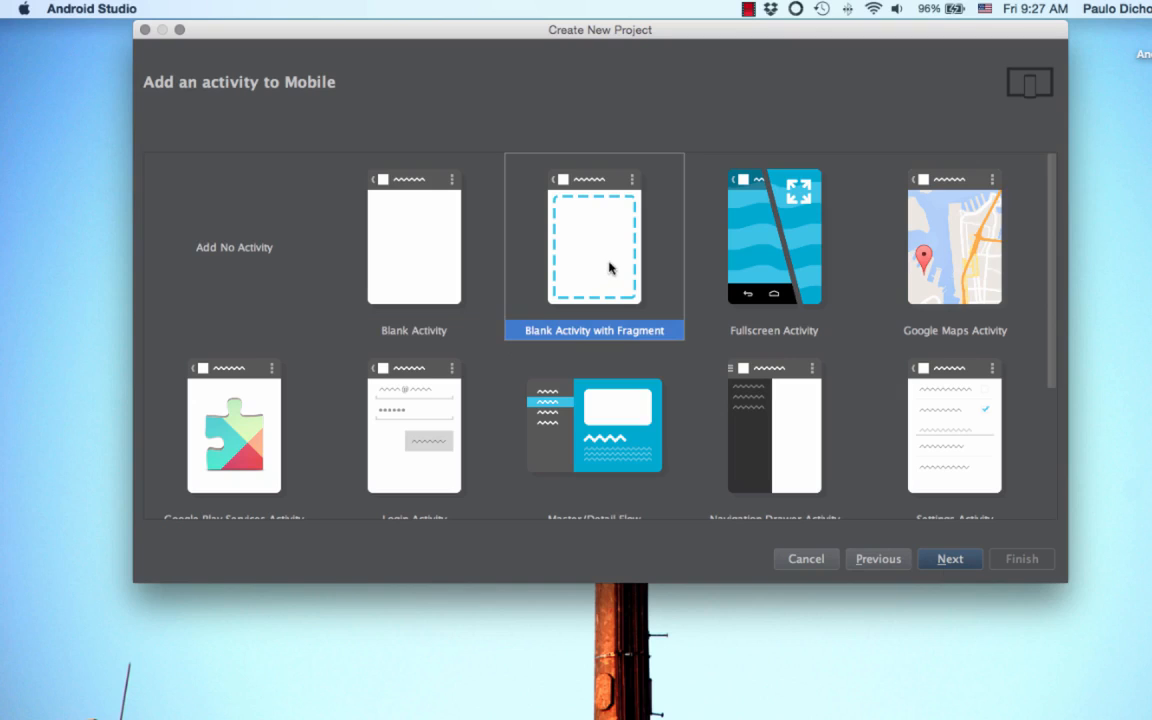
click(447, 231)
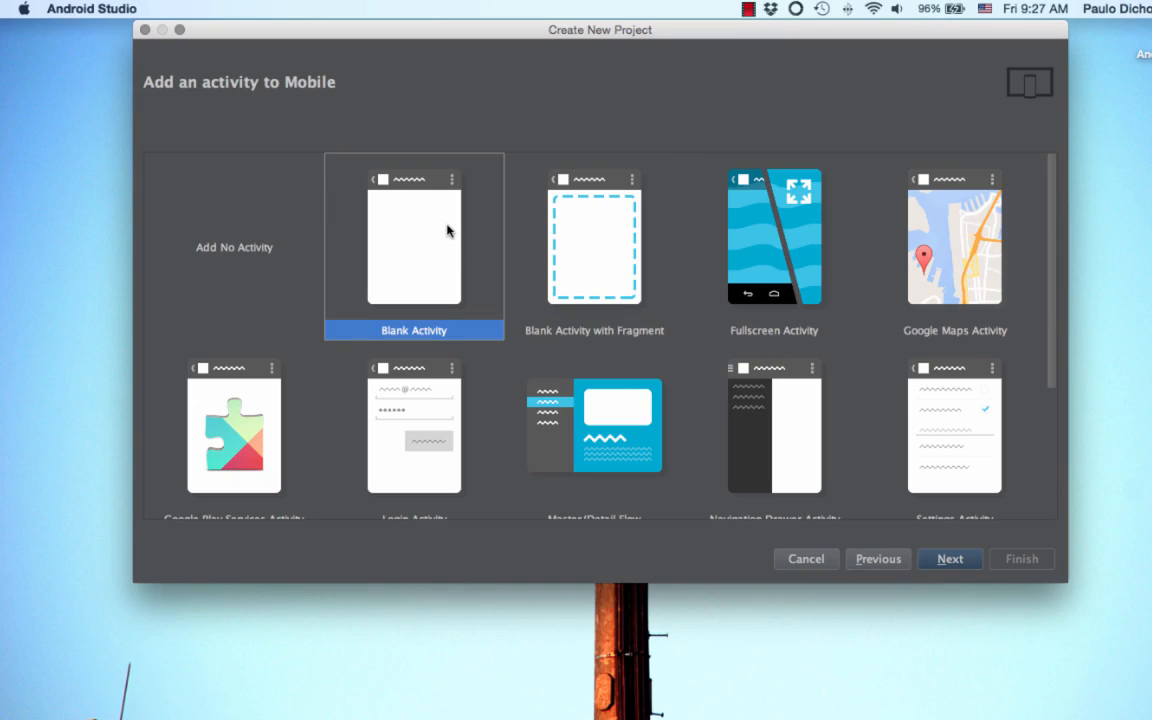
click(948, 560)
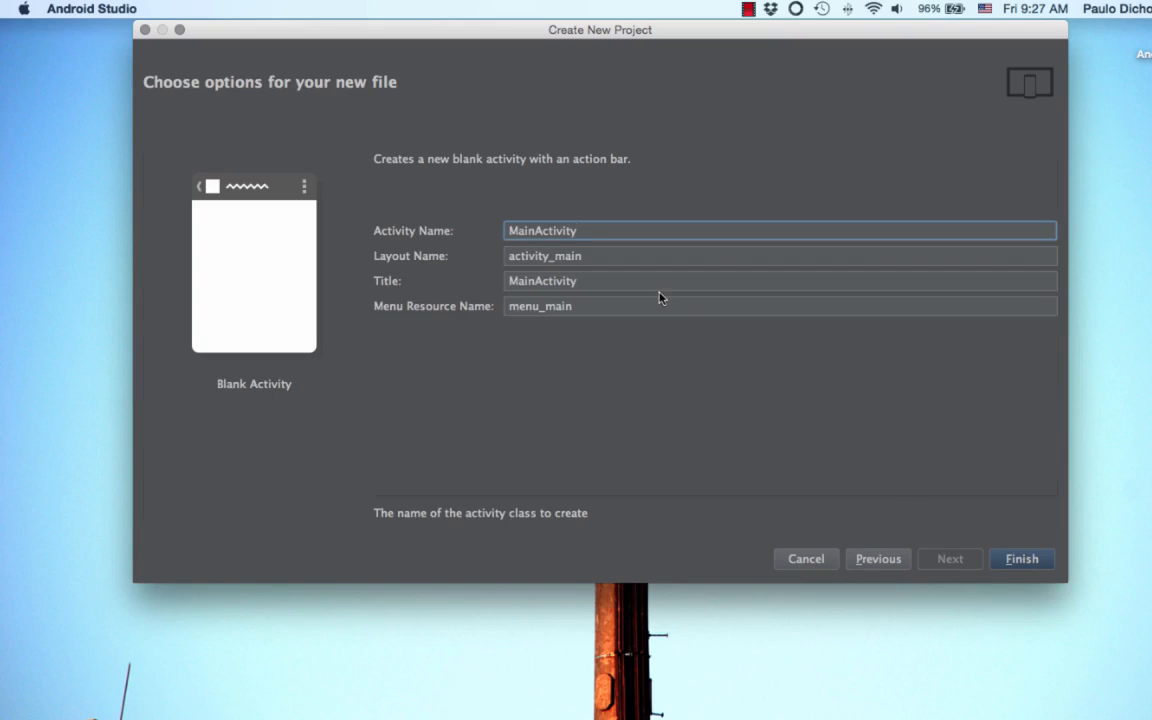
click(1021, 559)
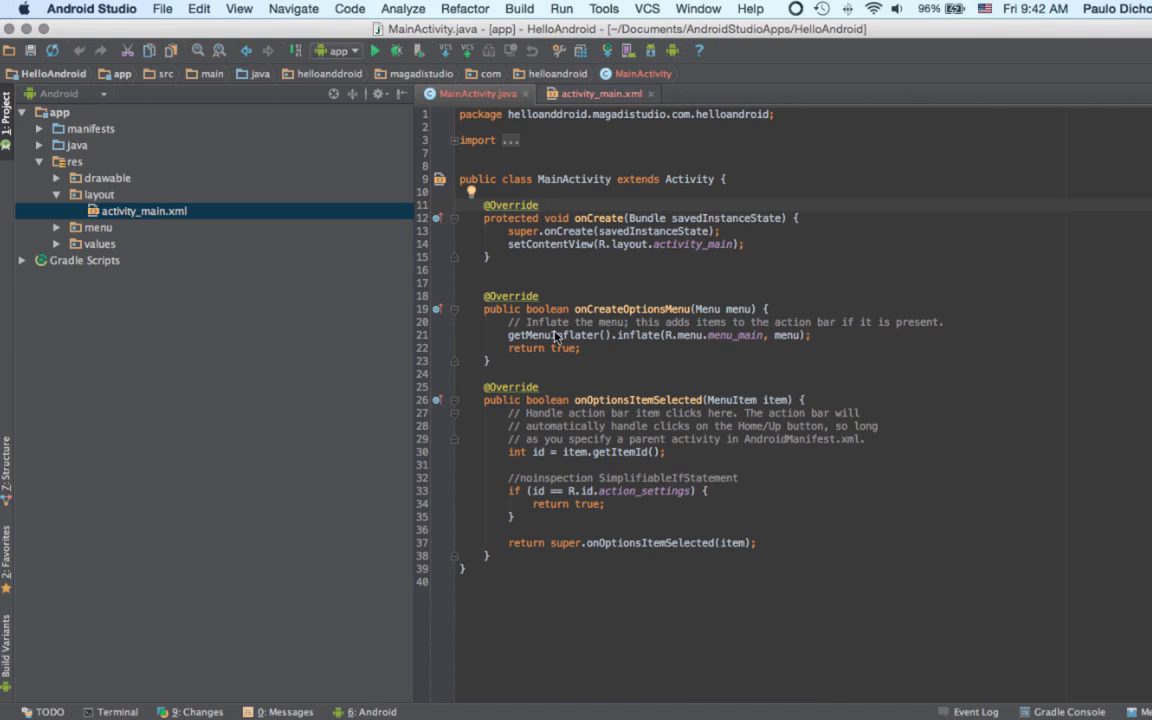
- Select the activity_main.xml file under res/layout in the project tree
key(F11)
key(F11)
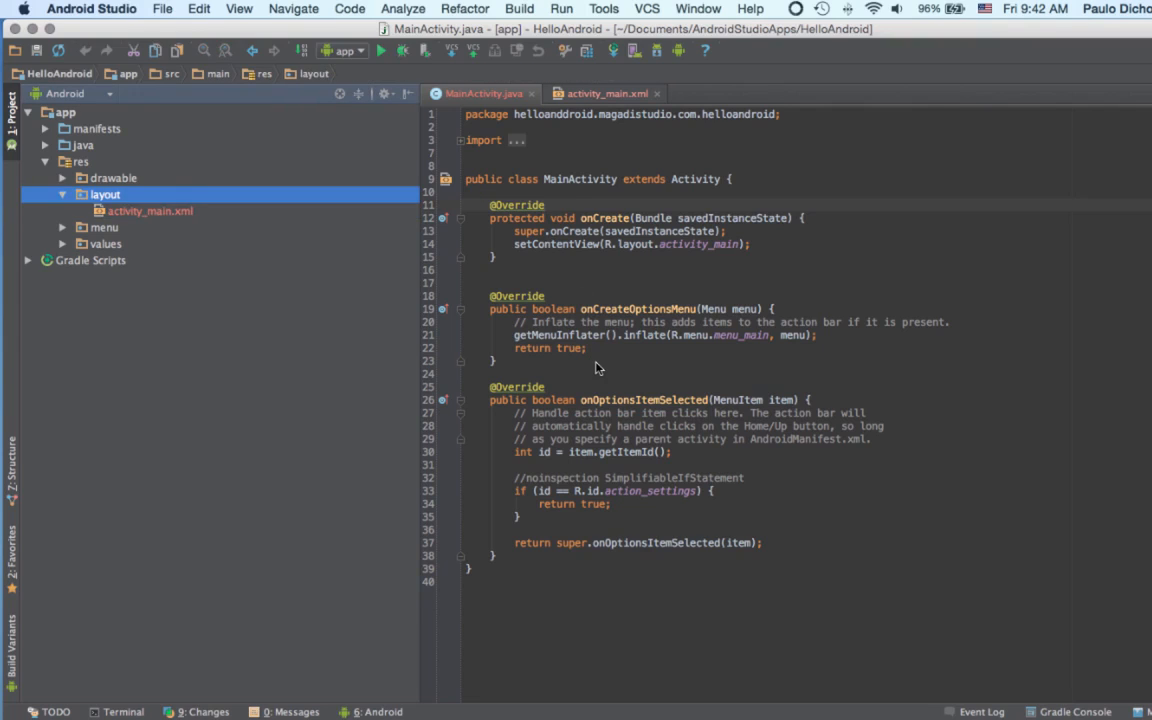
key(Down)
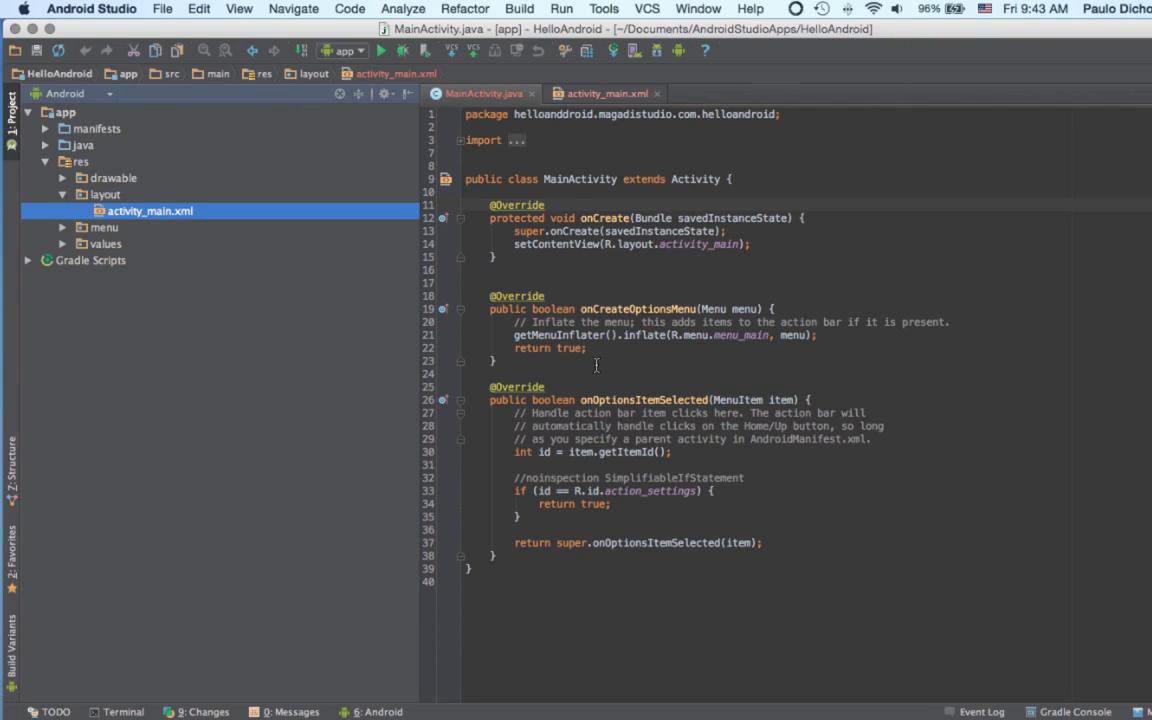